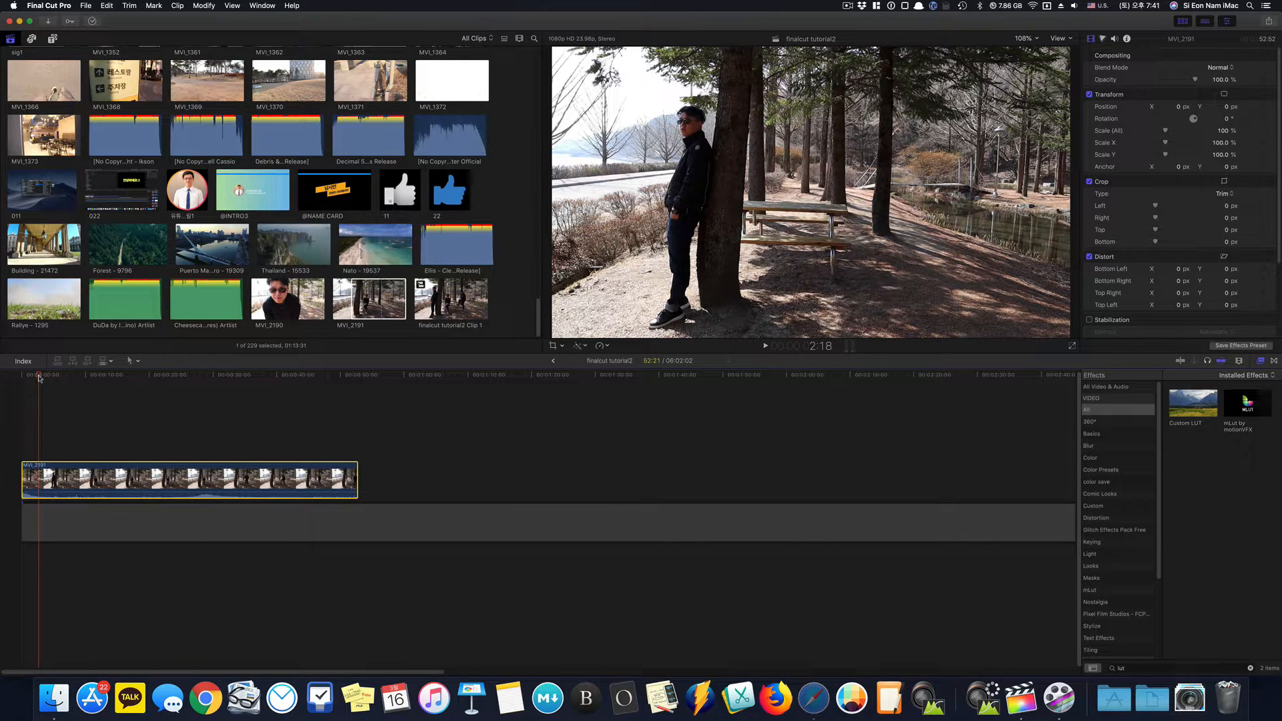
Split the MVI_2191 clip at about 7 s and 13 s and delete the walking section between the tree and bench poses, leaving a gap
key("space")
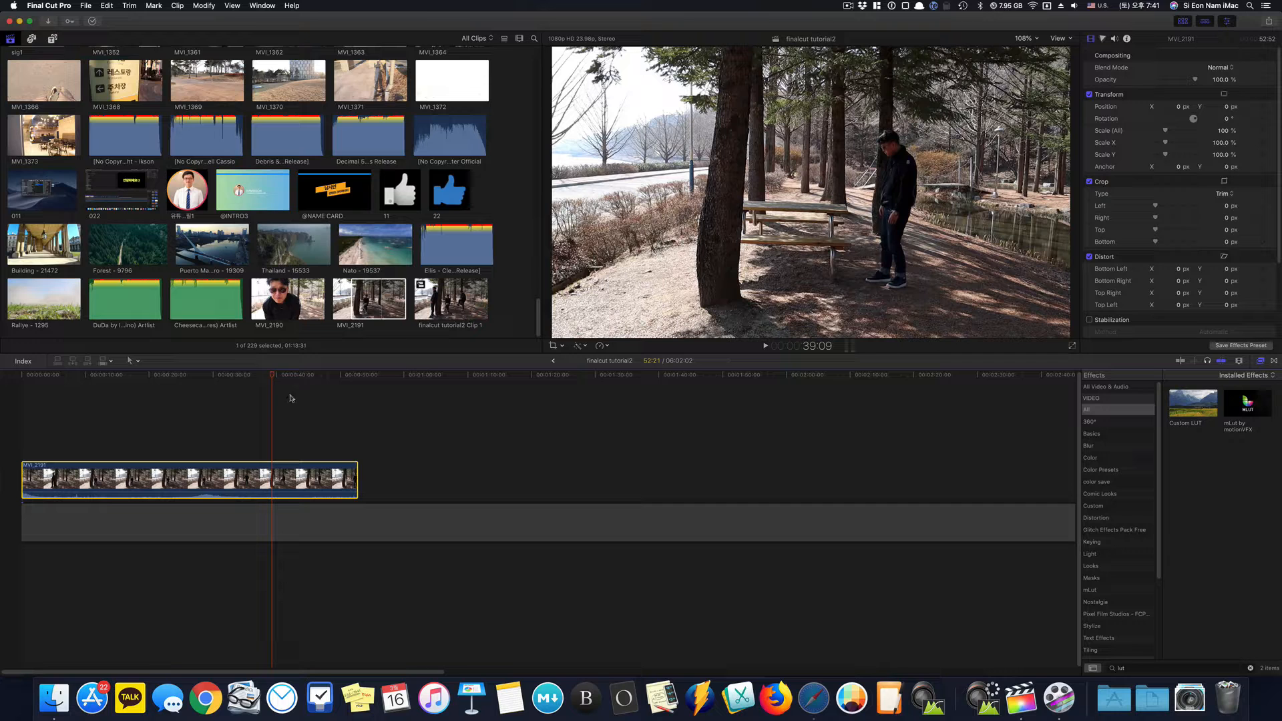
key("space")
key("super+equal")
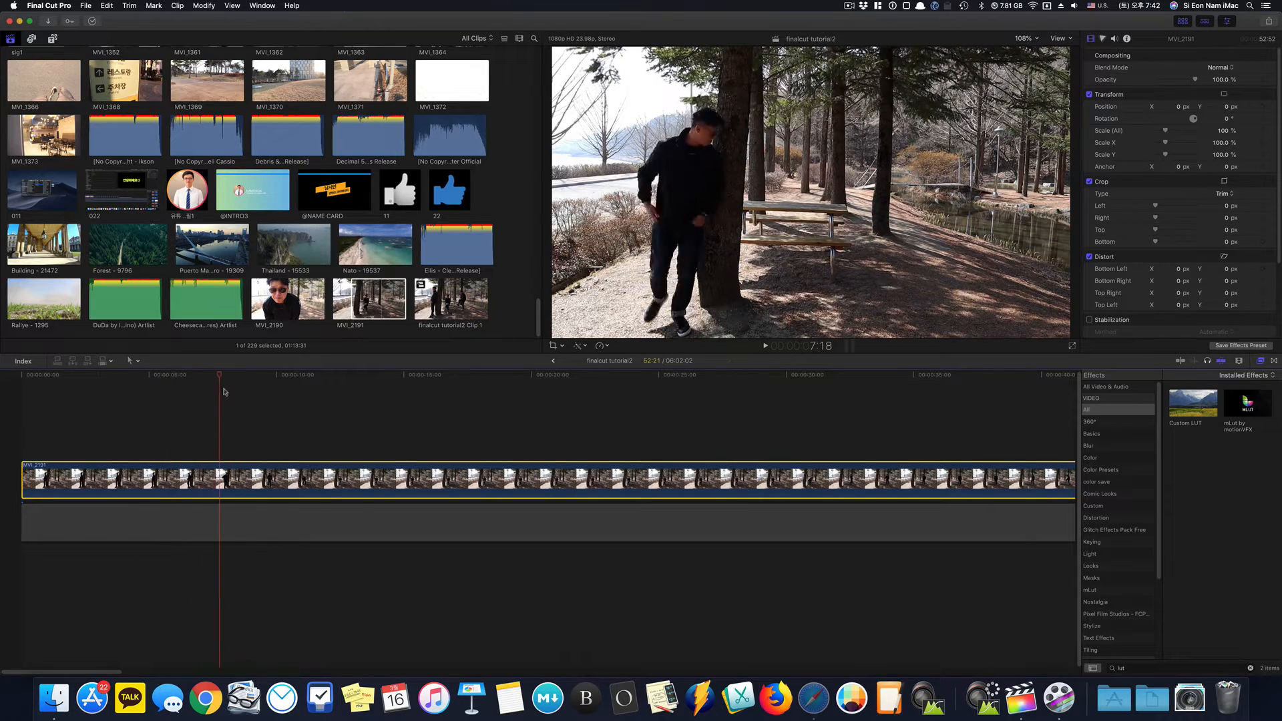
key("space")
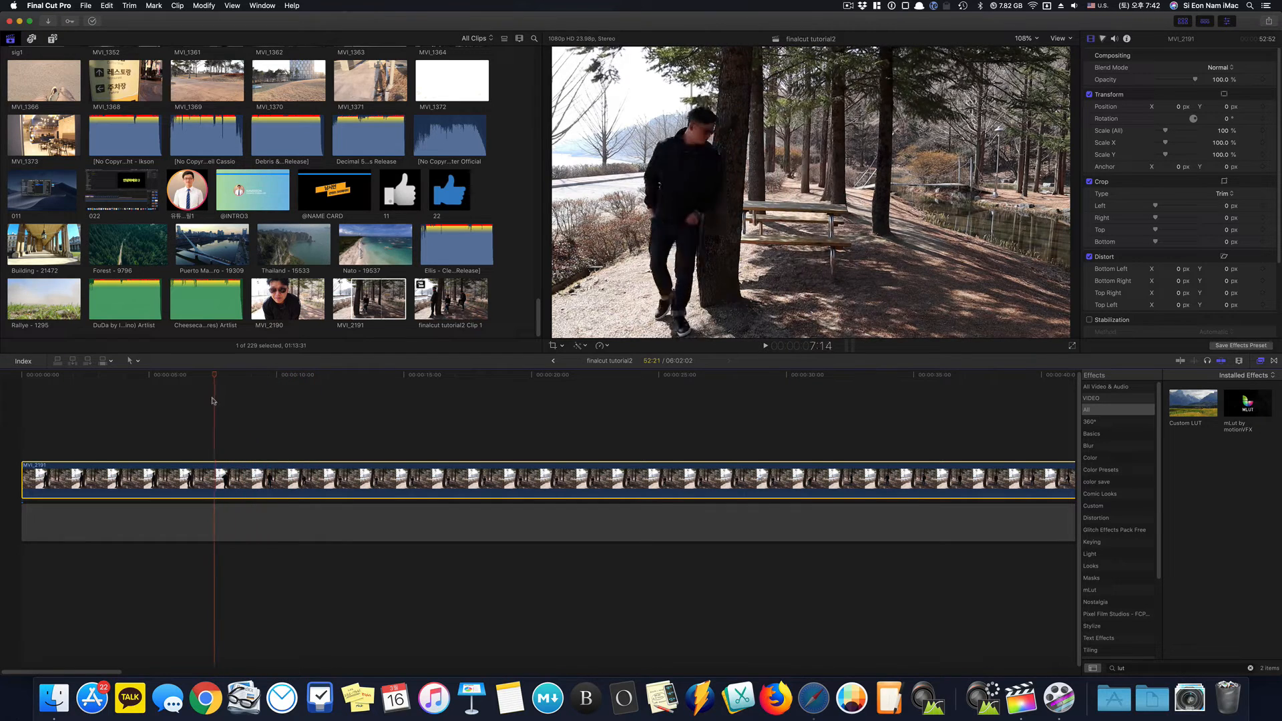
key("super+b")
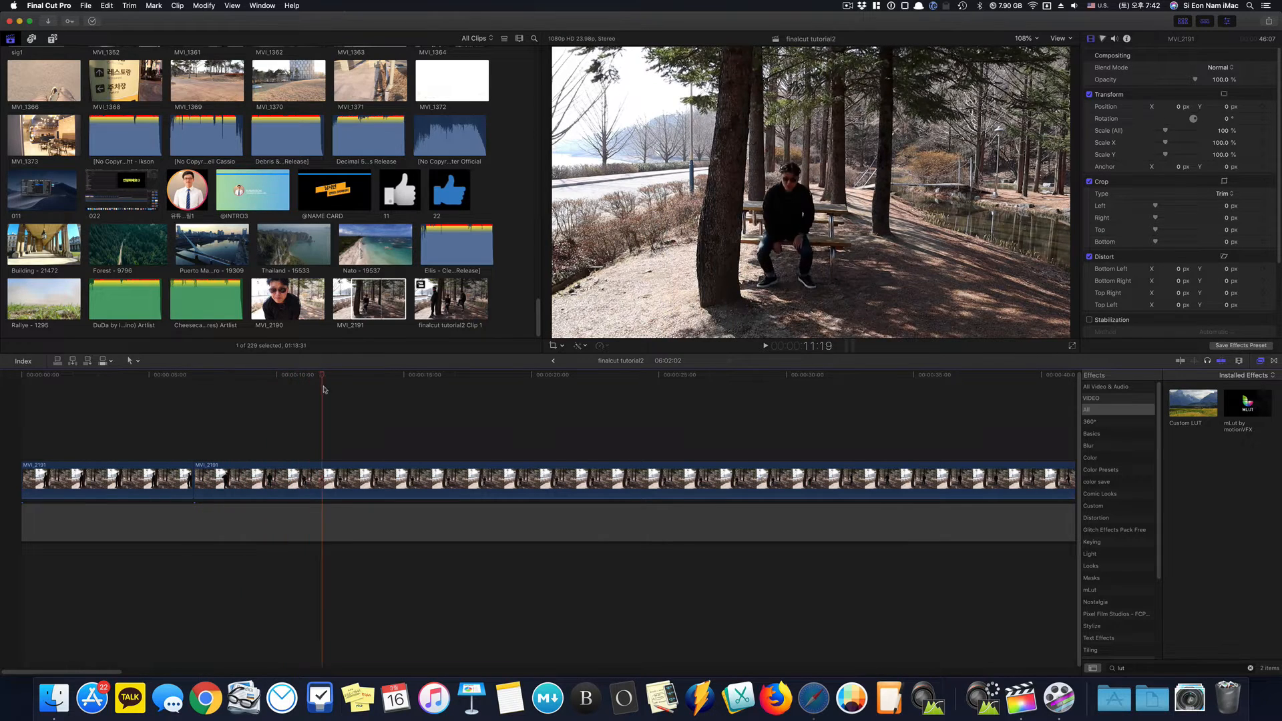
key("super+b")
left_click(314, 484)
key("Delete")
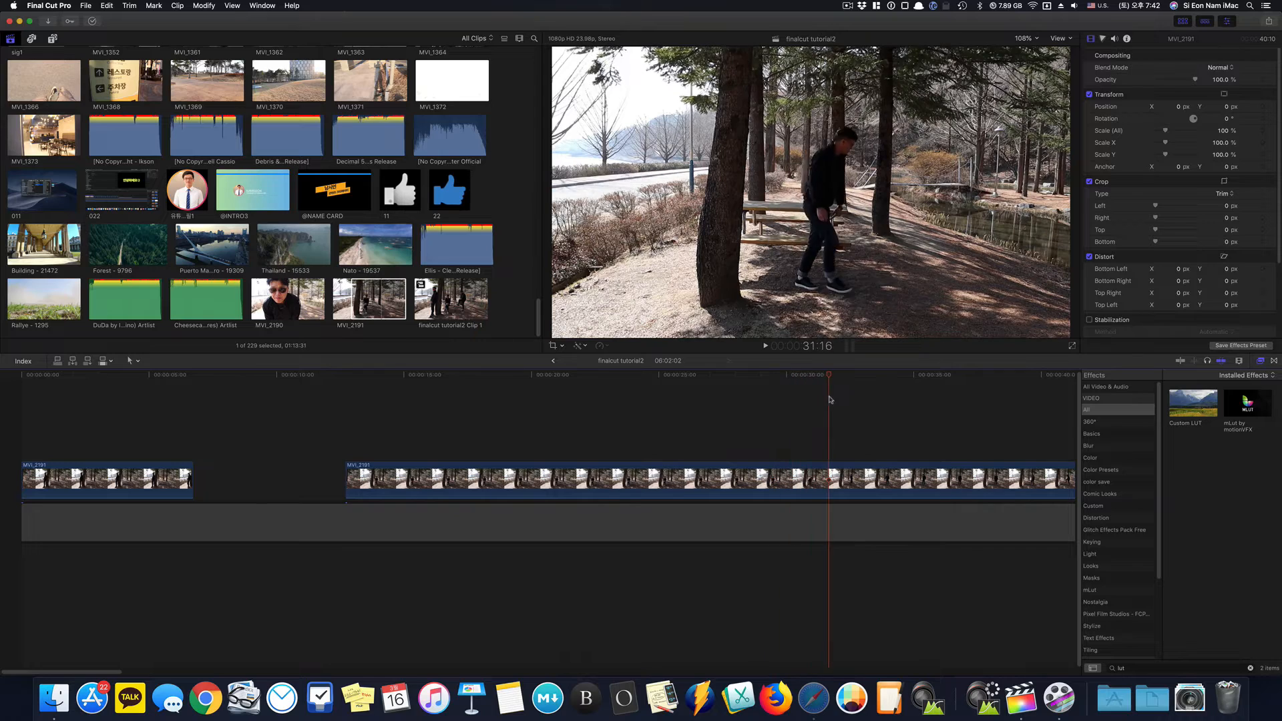
Split the remaining footage at 30:03 and 34:07 and delete the section between the bench pose and the standing pose, leaving a gap
key("super+b")
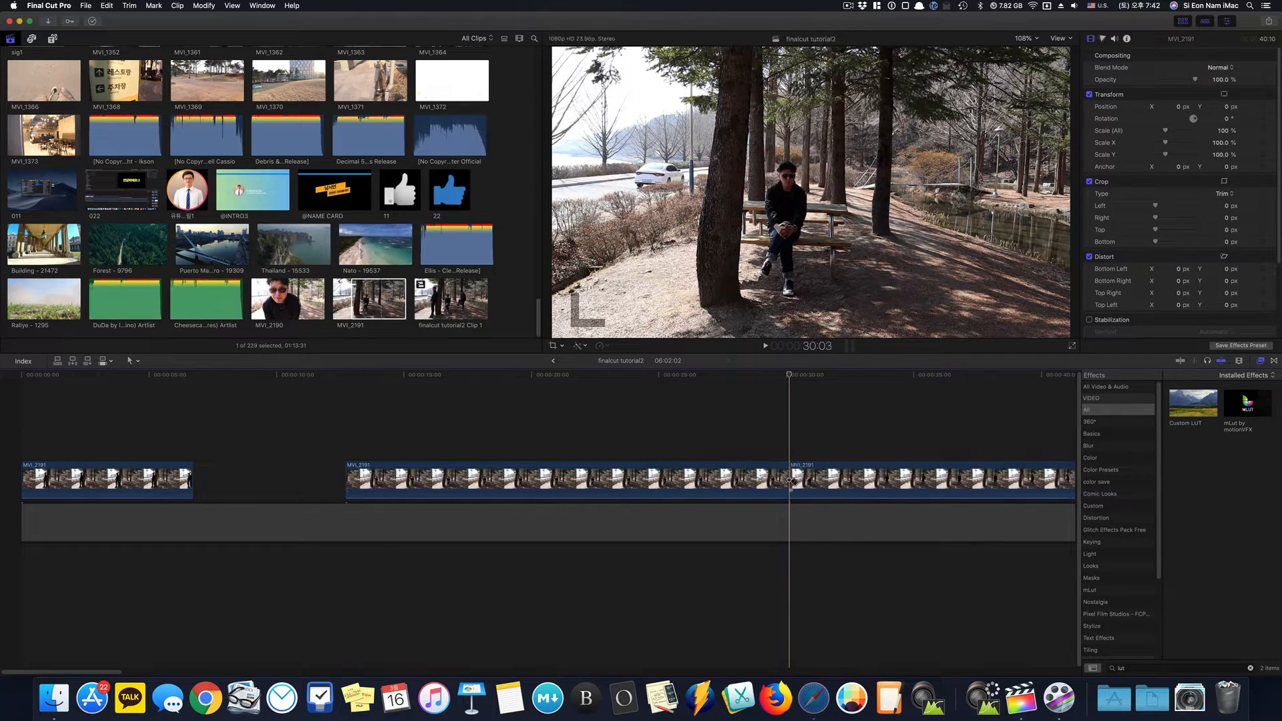
scroll(788, 467, "right", 5)
scroll(466, 378, "right", 3)
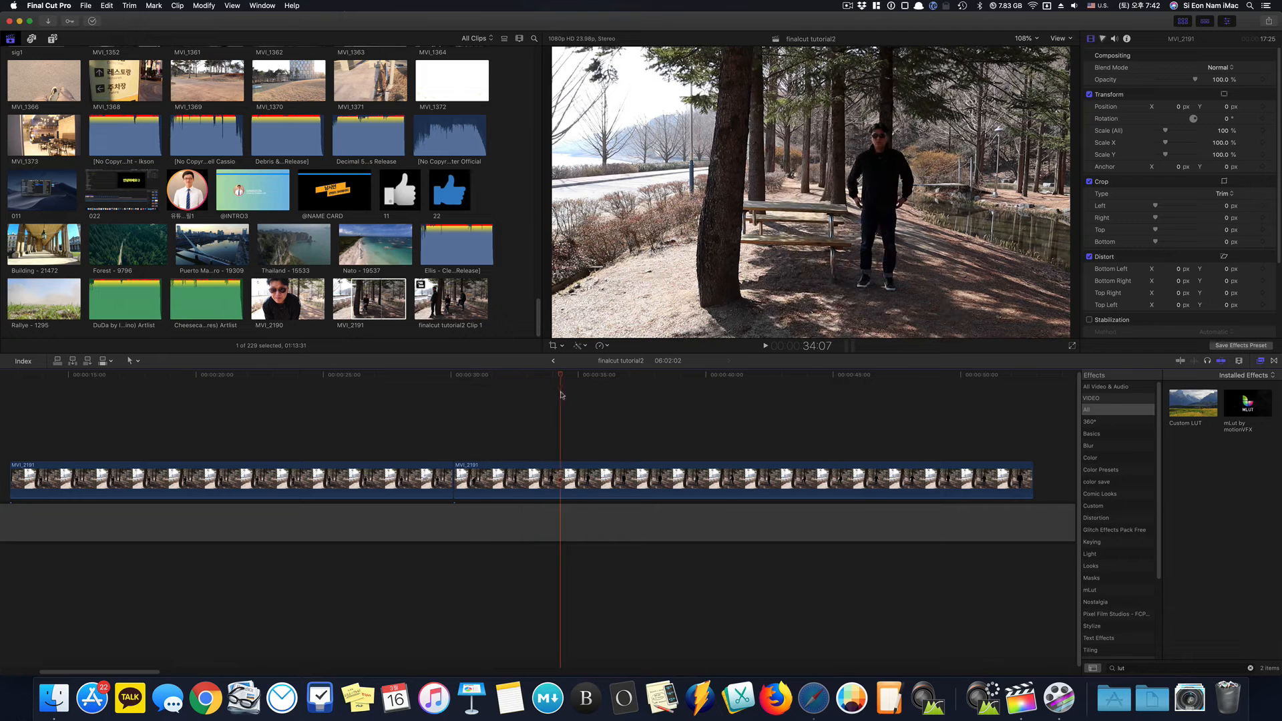
key("super+b")
left_click(546, 485)
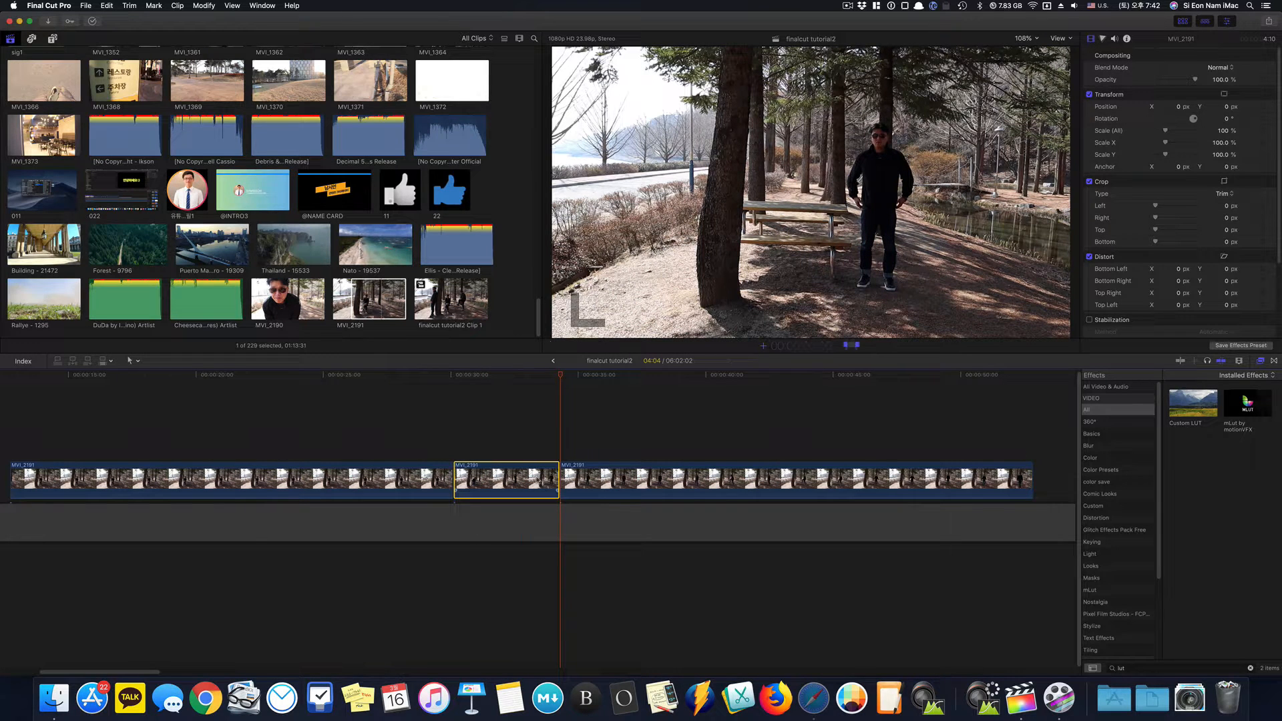
key("Delete")
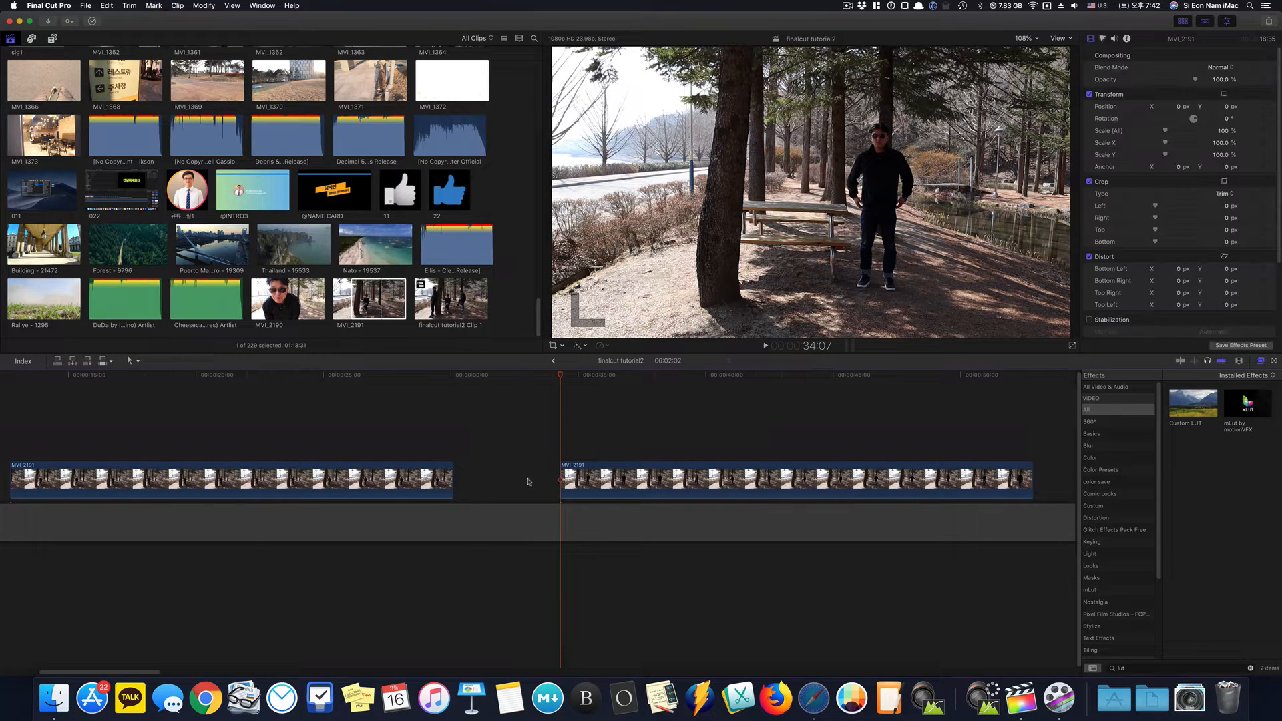
Stack the three MVI_2191 segments above one another at the timeline start: tree pose lowest, bench pose in the middle, standing pose on top
key("super+minus")
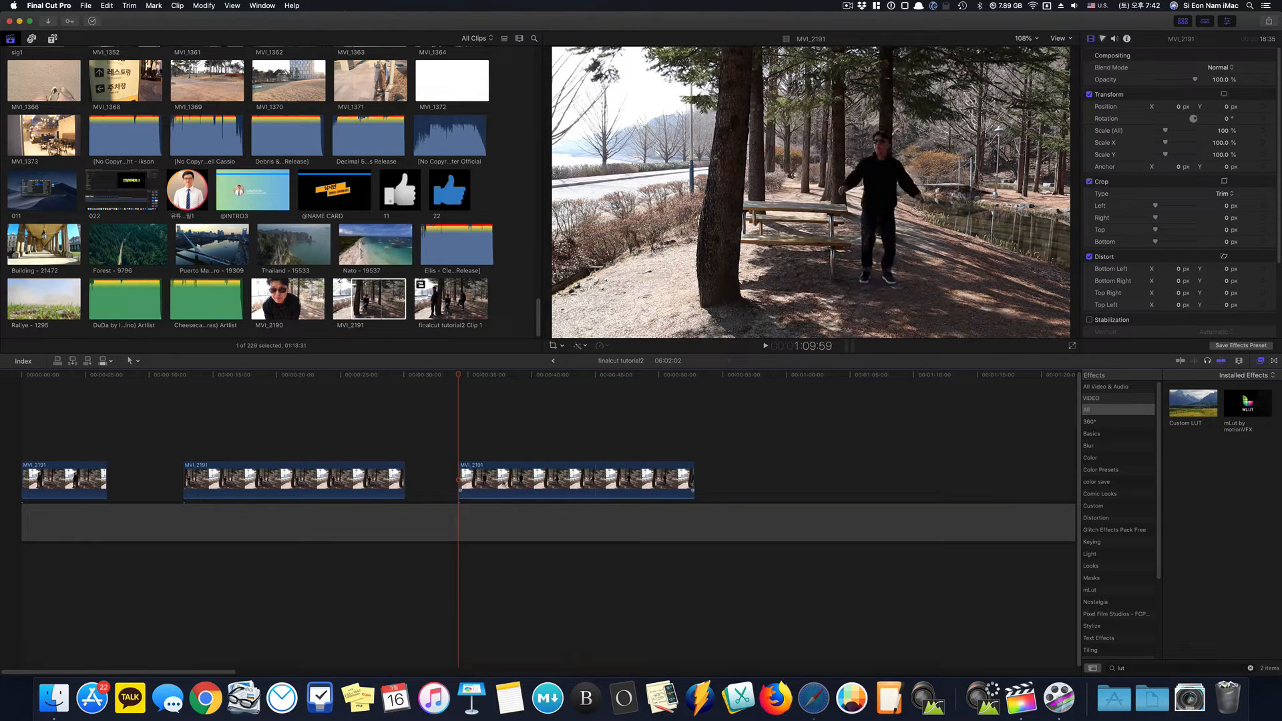
key("l")
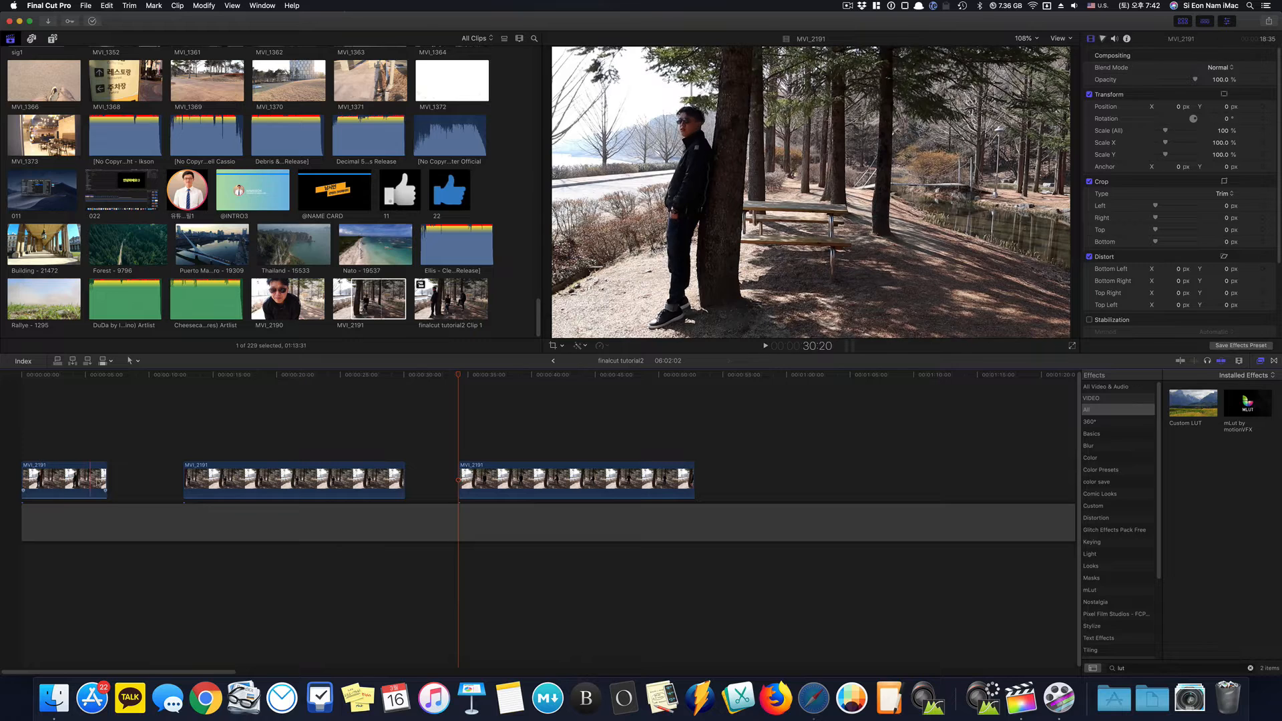
left_click_drag(190, 479, 64, 398)
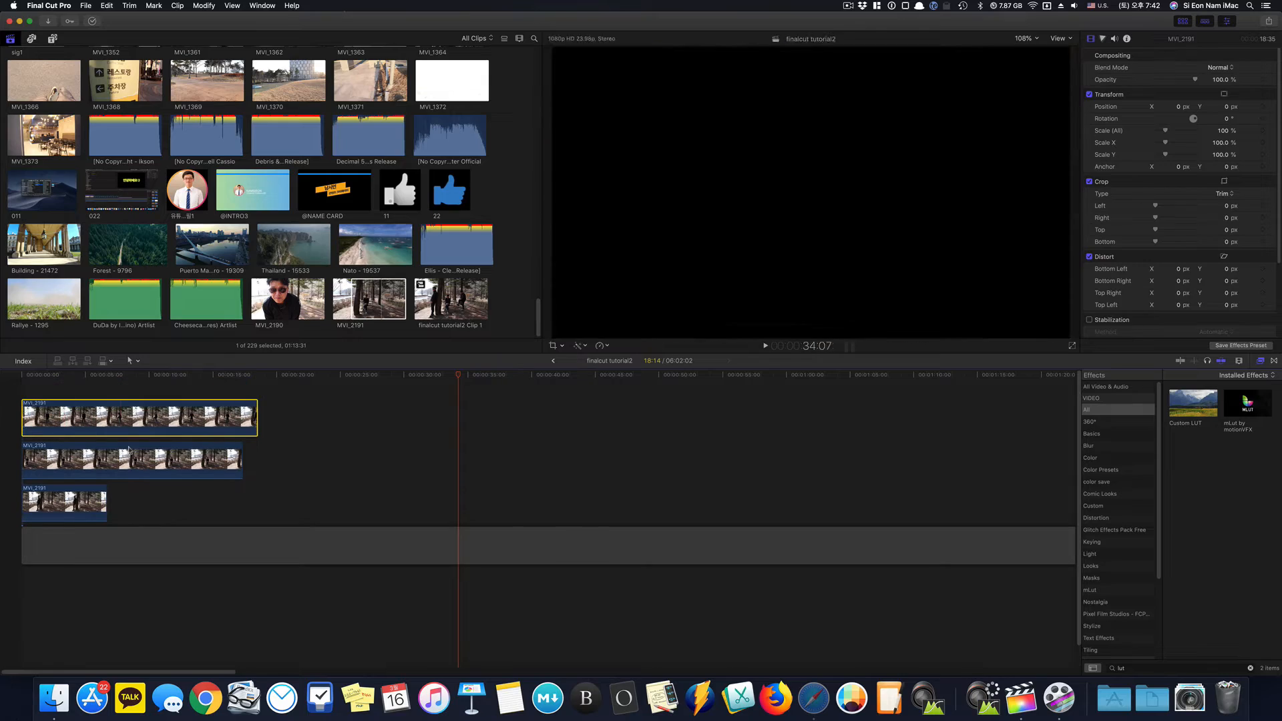
Trim the ends of the middle and top clips to match the lowest clip's length
key("super+equal")
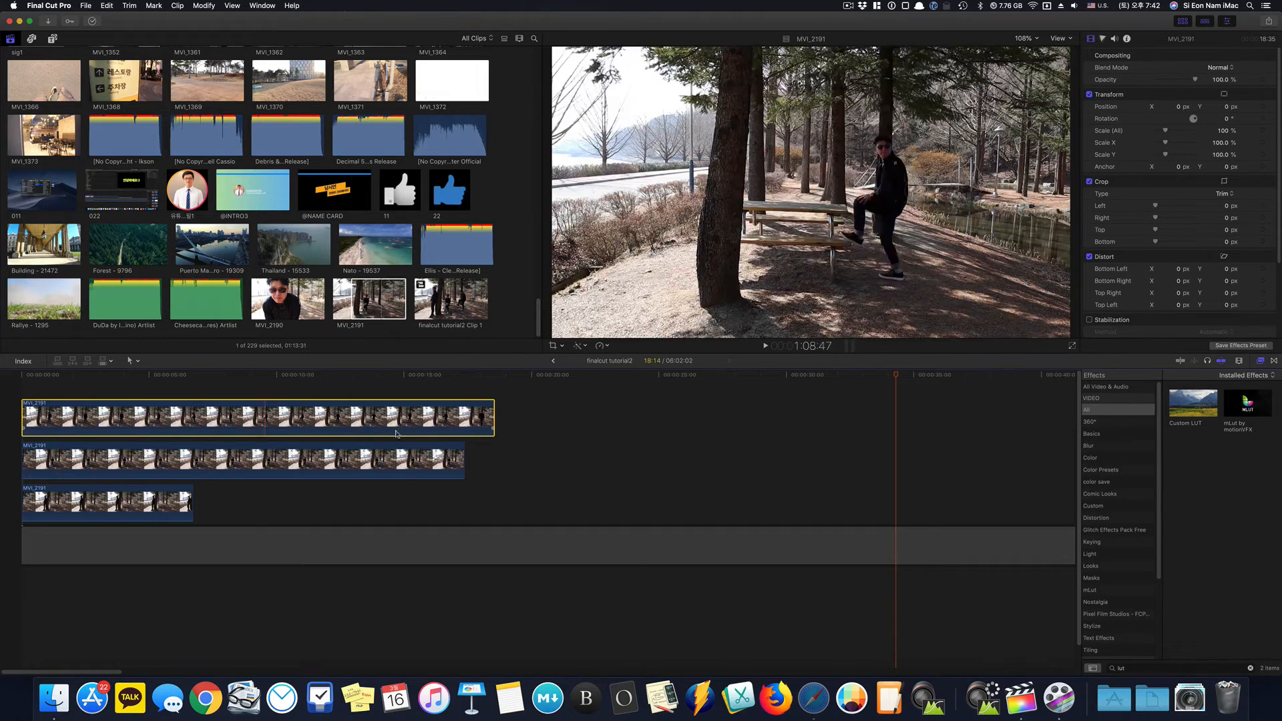
left_click_drag(464, 461, 193, 461)
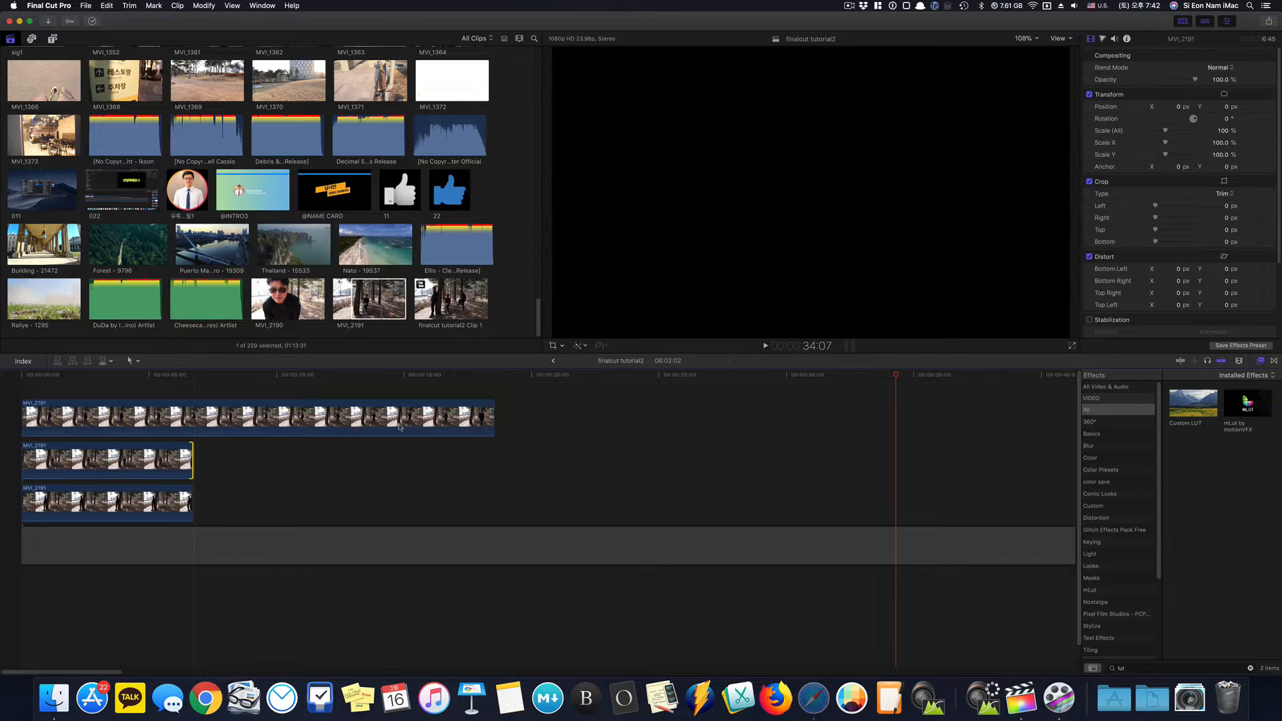
left_click_drag(496, 416, 193, 427)
Find the Draw Mask effect, apply it to the top clip, and draw a closed mask around the standing man at the first frame
left_click(21, 382)
mouse_move(22, 376)
left_mouse_down()
mouse_move(167, 394)
mouse_move(15, 381)
mouse_move(193, 384)
mouse_move(21, 383)
left_mouse_up()
left_click(48, 415)
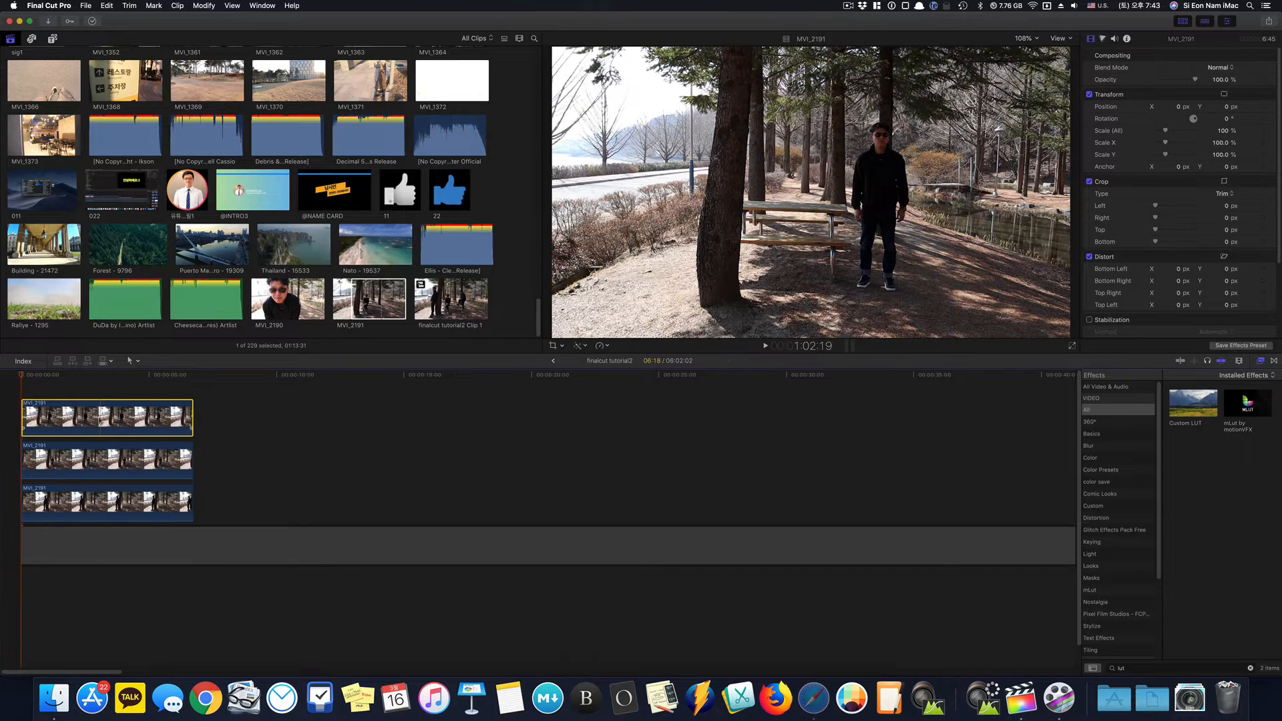
left_click(1158, 666)
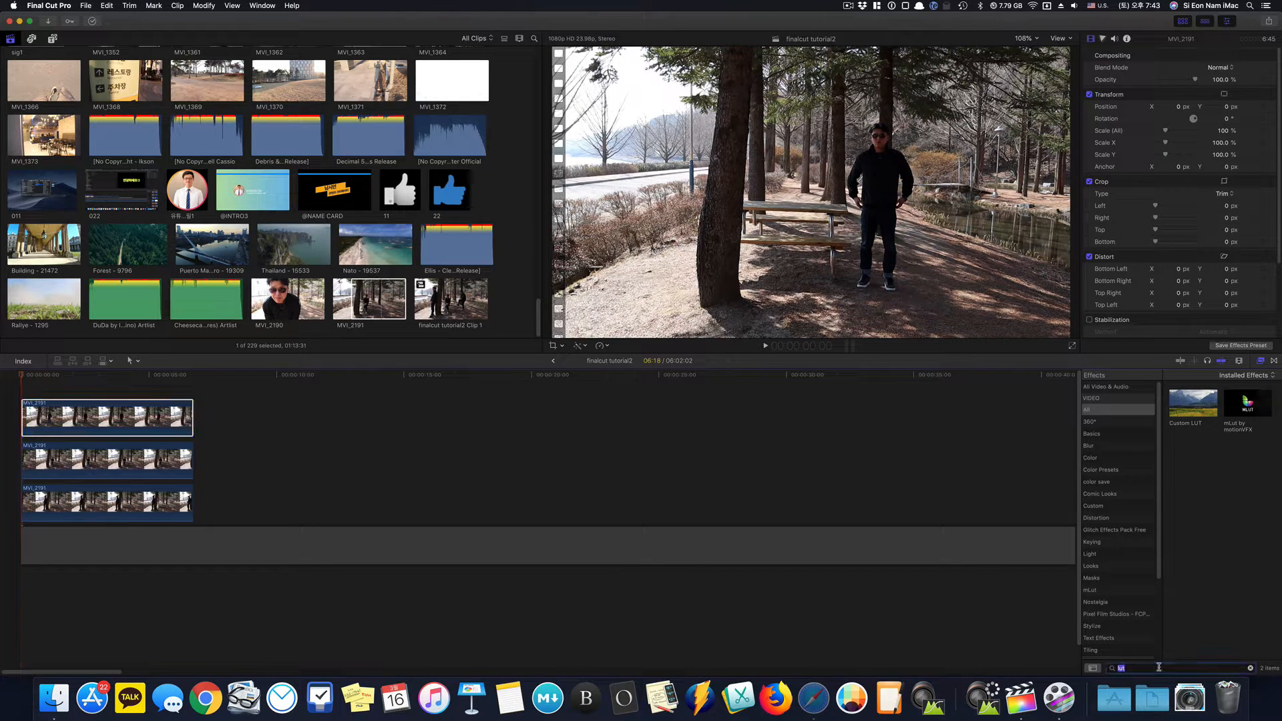
type("draw")
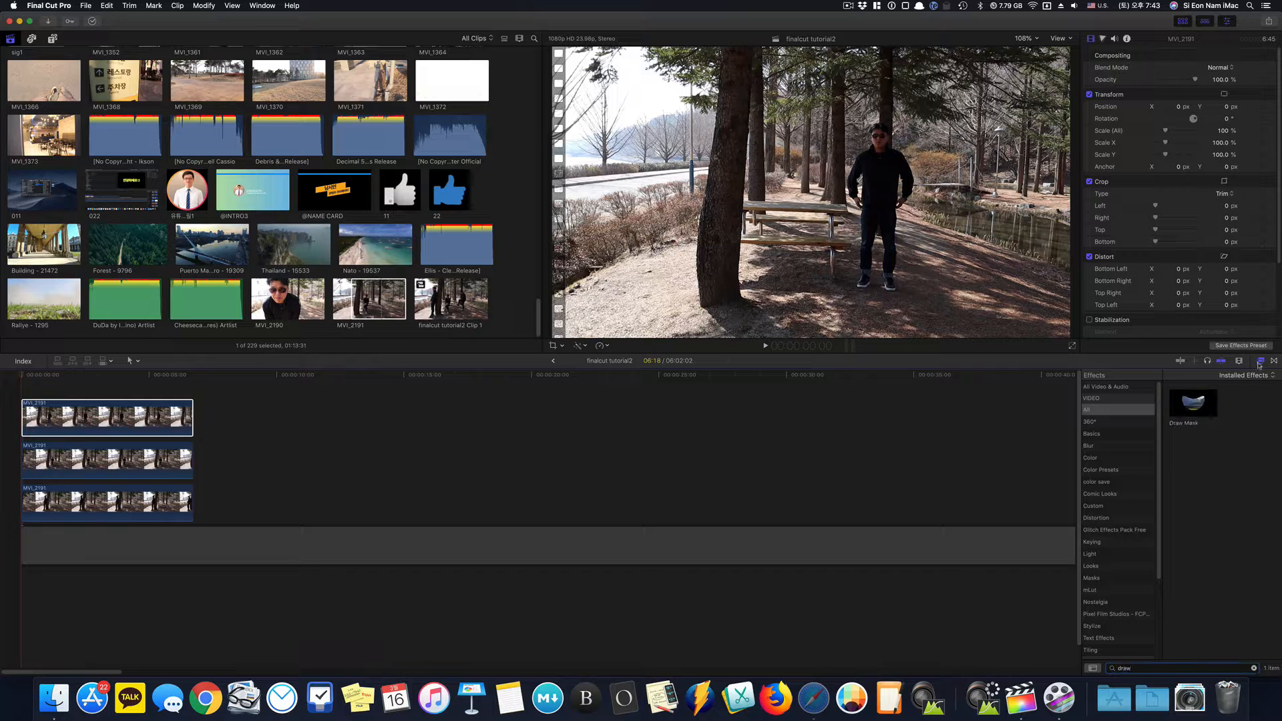
left_click(1189, 408)
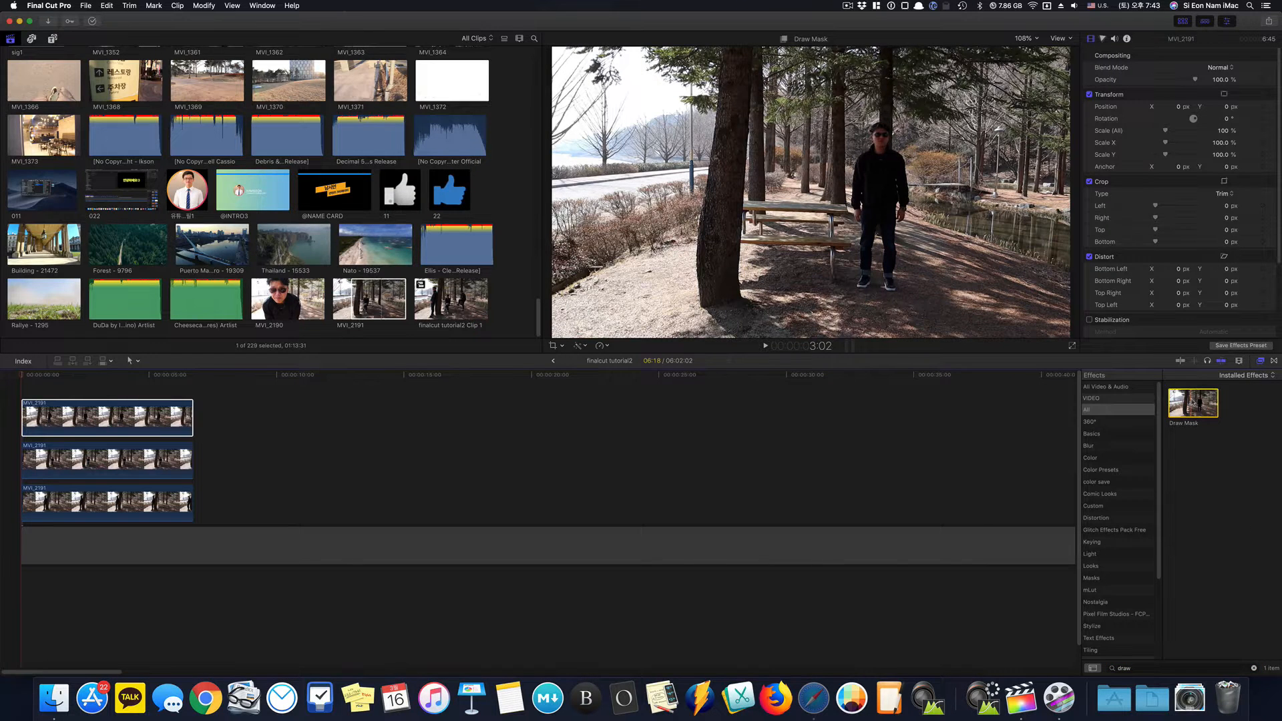
mouse_move(1192, 403)
left_mouse_down()
mouse_move(1126, 419)
mouse_move(102, 397)
mouse_move(107, 417)
left_mouse_up()
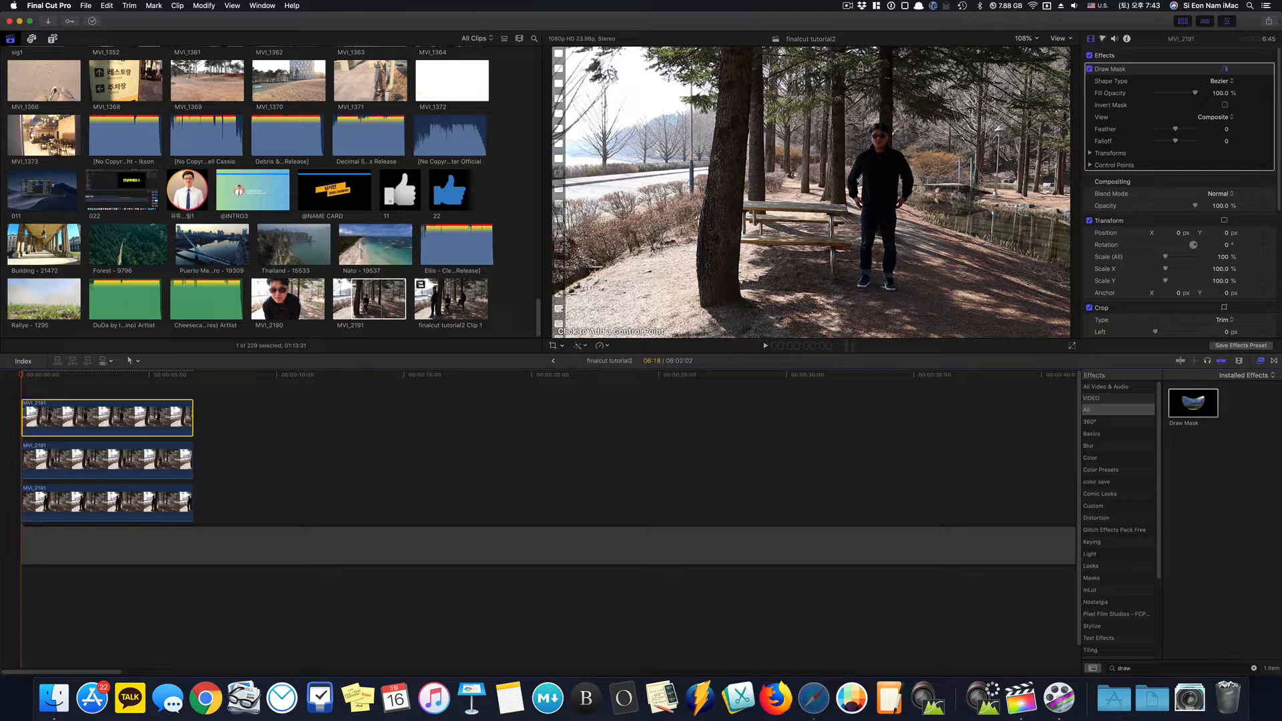
left_click(848, 60)
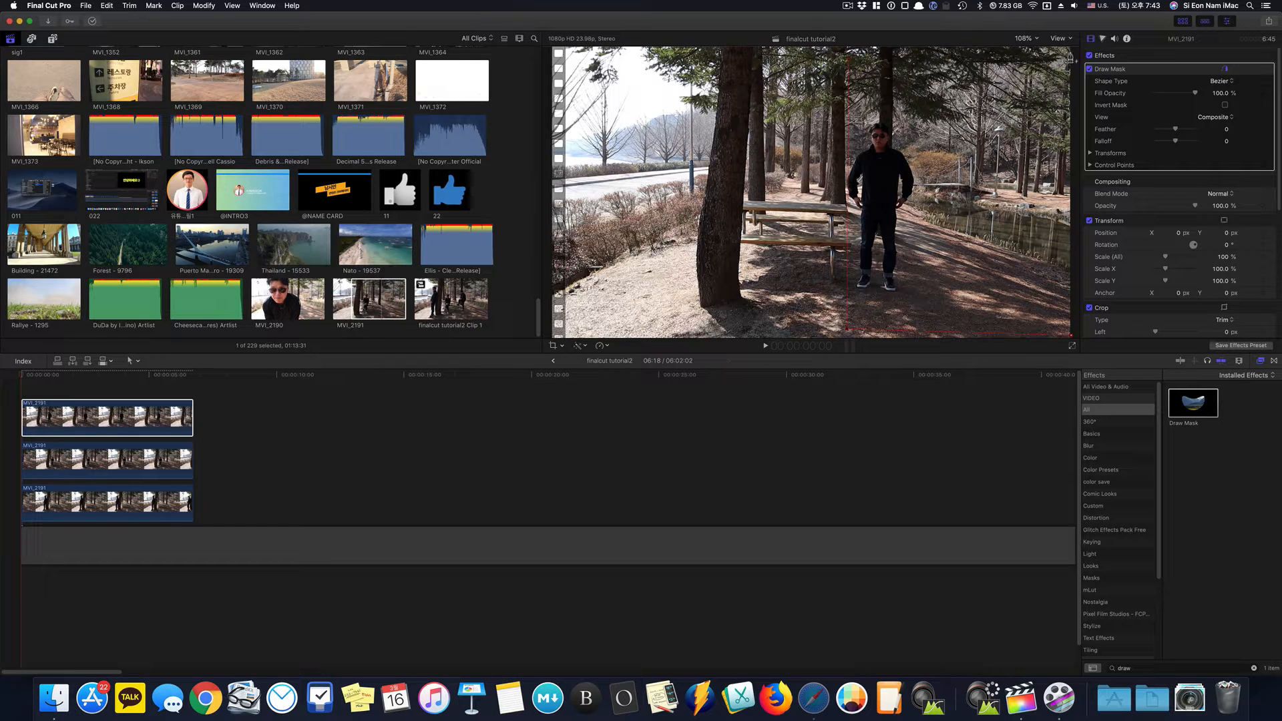
left_click(849, 60)
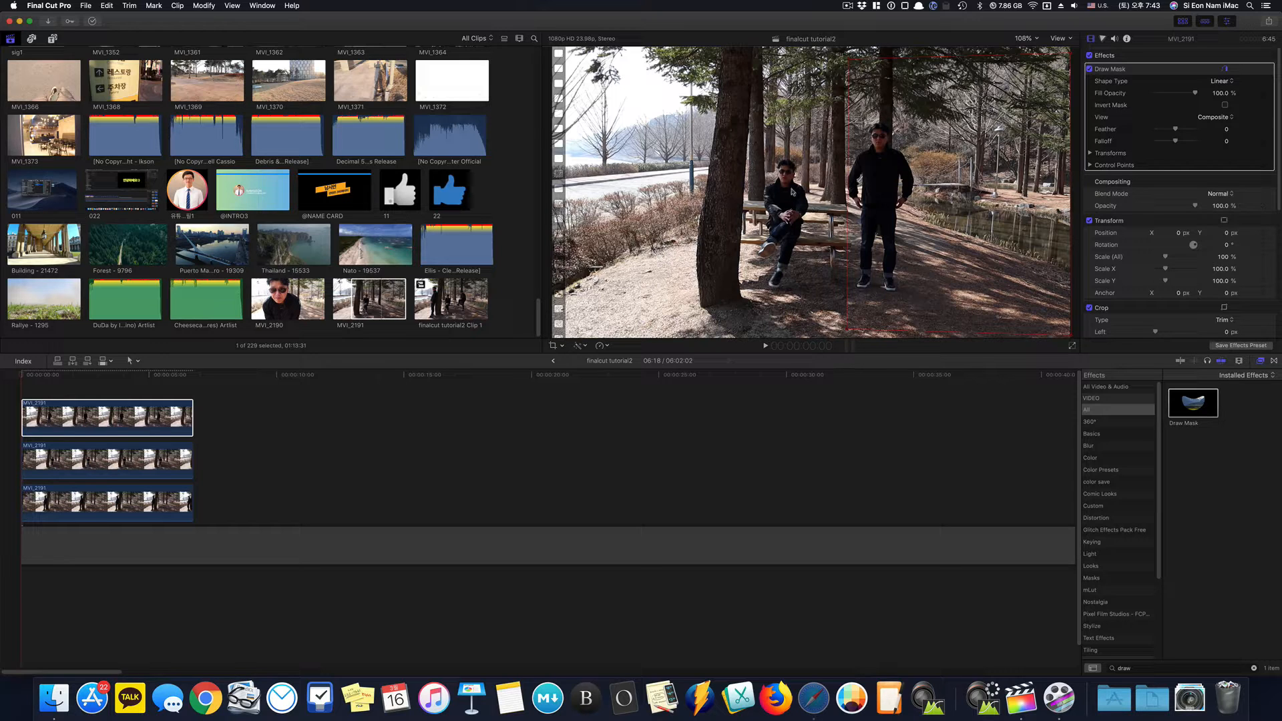
Apply Draw Mask to the middle clip and draw a closed mask around the man seated on the bench
left_click(107, 464)
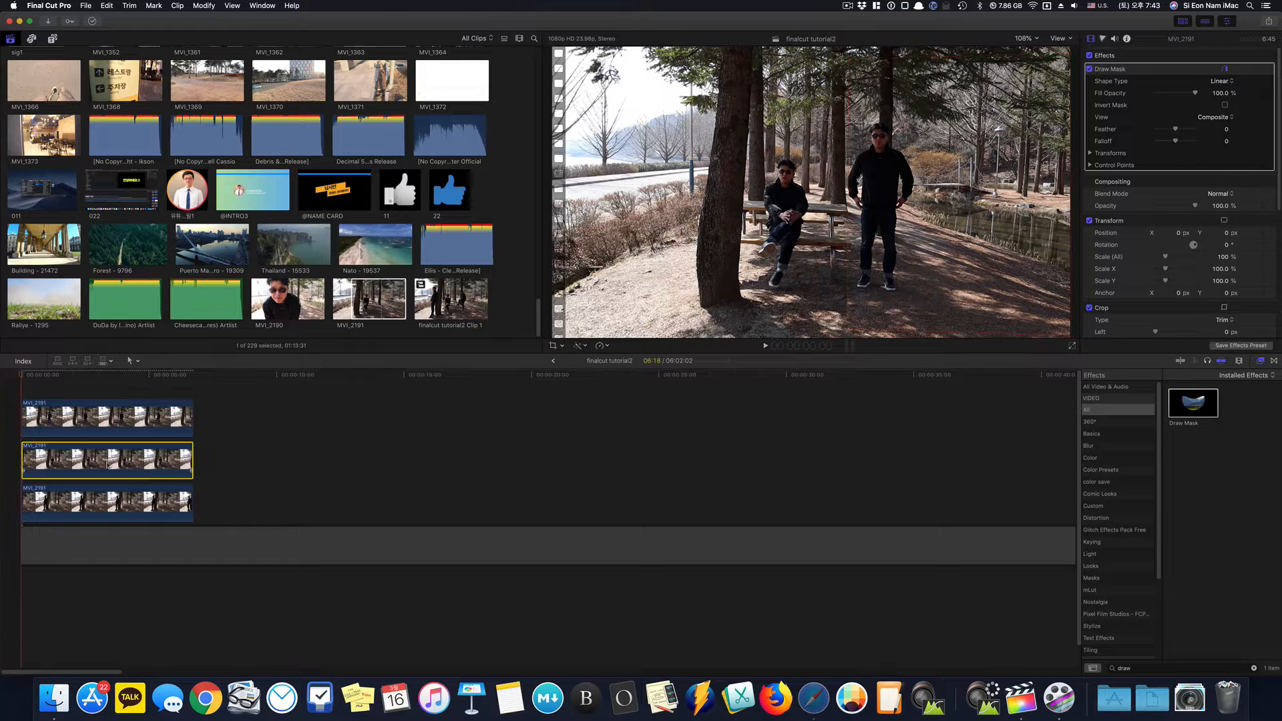
left_click_drag(1193, 402, 101, 445)
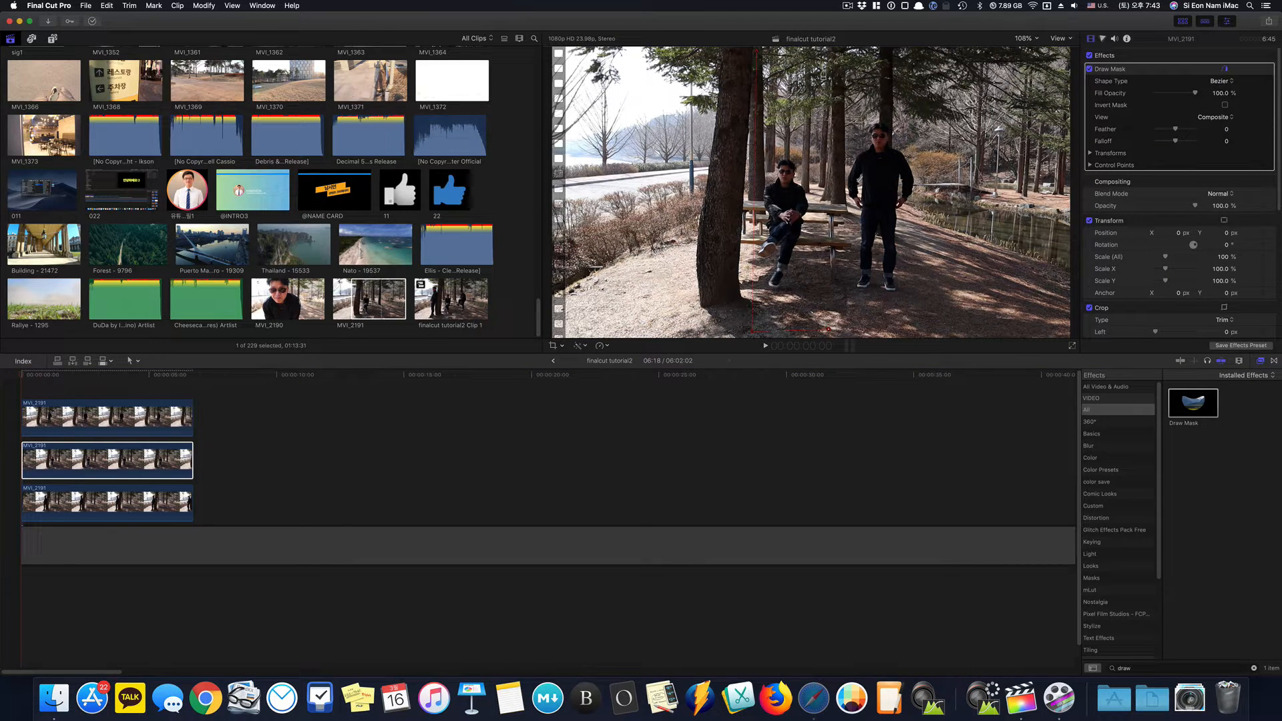
left_click(758, 56)
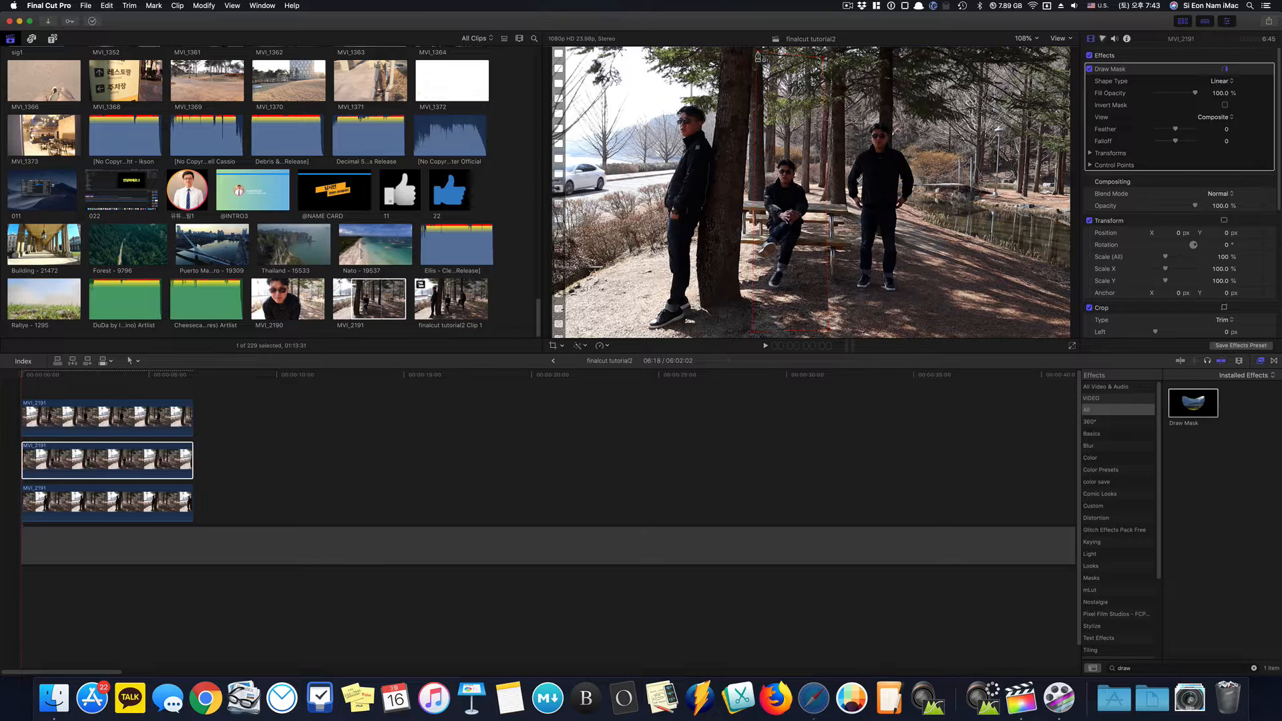
Adjust the control points of the middle clip's mask so its edges frame the seated man between the tree and the standing man
mouse_move(828, 59)
left_mouse_down()
mouse_move(801, 97)
mouse_move(805, 173)
mouse_move(817, 152)
left_mouse_up()
left_click_drag(819, 152, 828, 50)
left_click_drag(752, 332, 747, 333)
left_click_drag(755, 51, 754, 52)
left_click_drag(752, 55, 750, 54)
Check the masks on the top and middle clips and play back the composite of the three men from the start
left_click(118, 418)
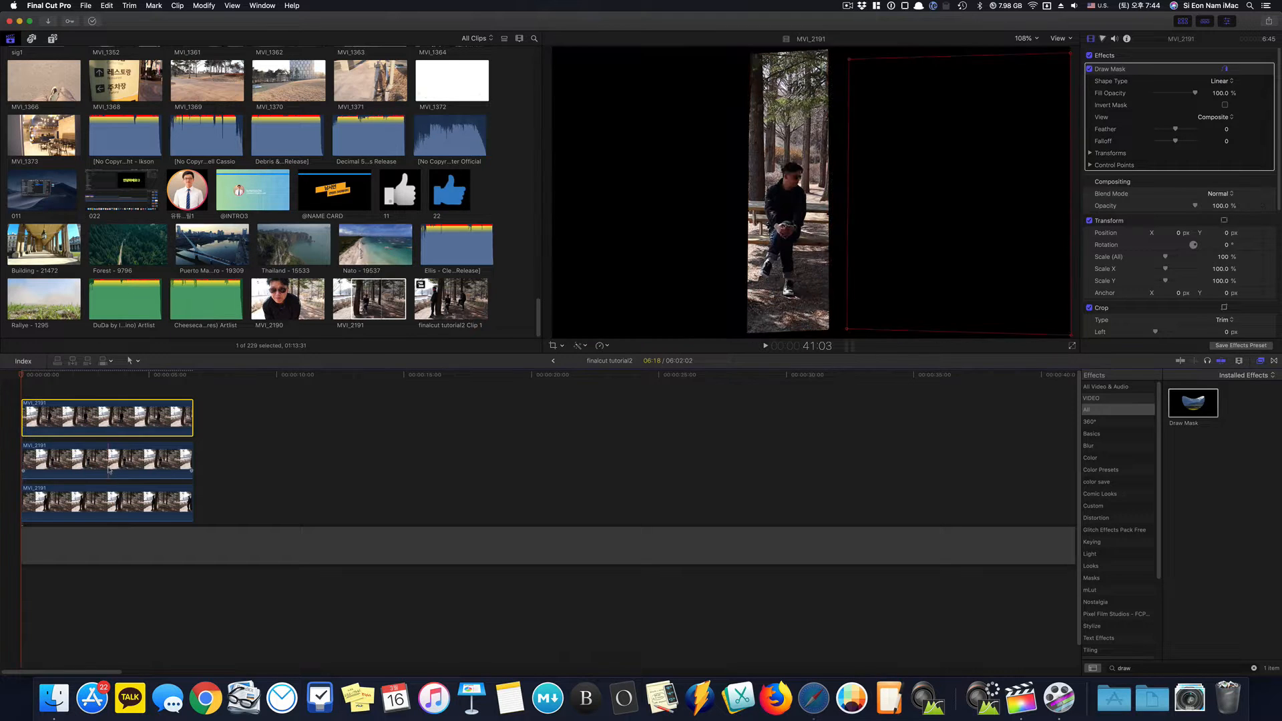
left_click(110, 469)
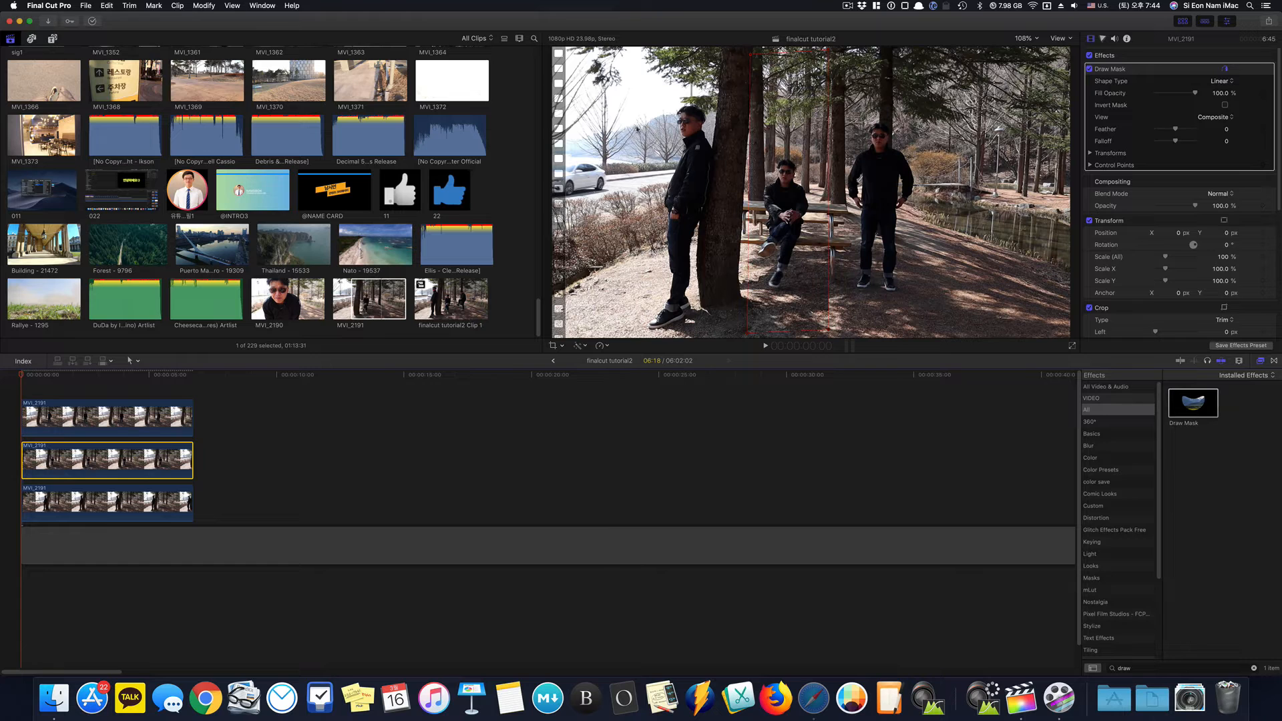
left_click(138, 386)
left_click_drag(130, 377, 2, 383)
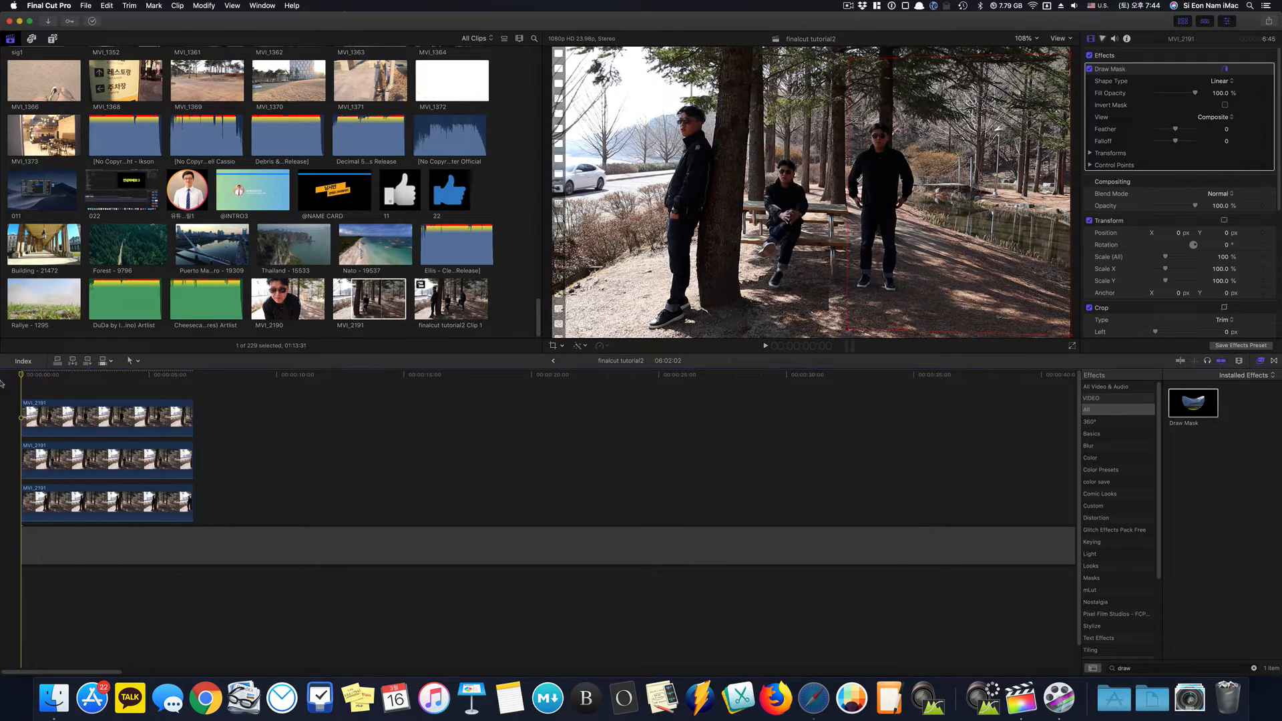
left_click(83, 546)
key("space")
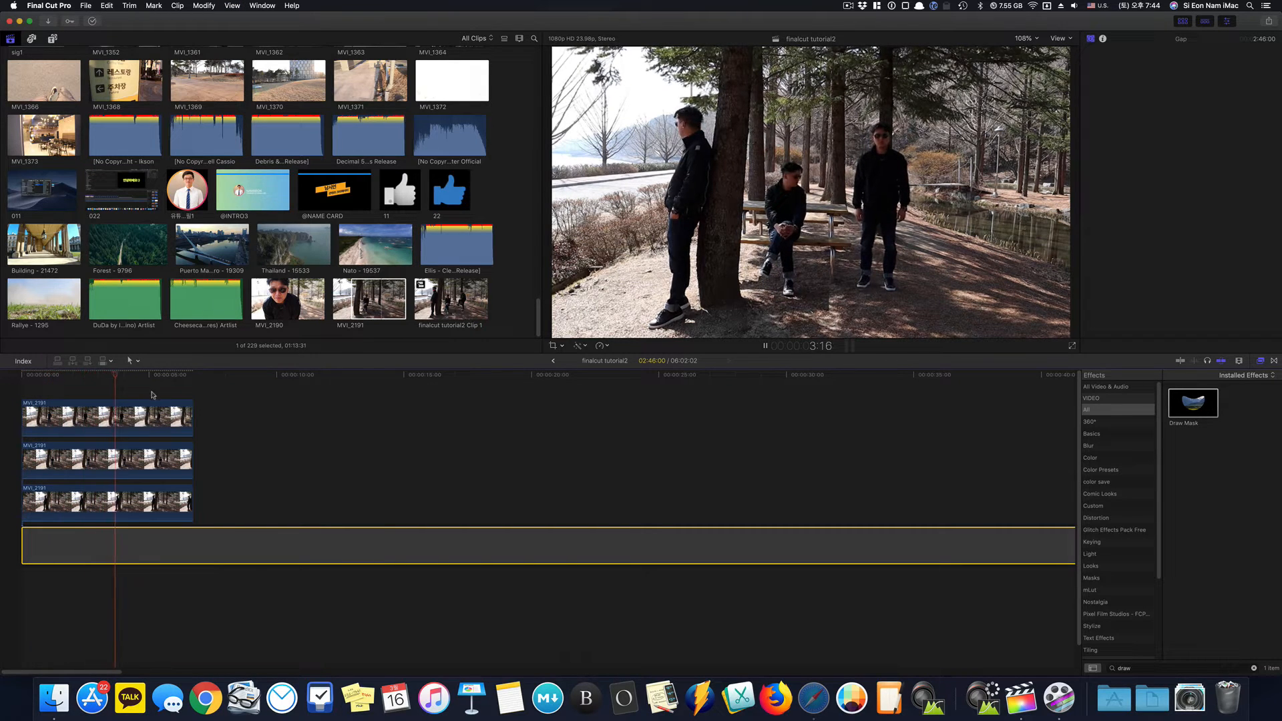
left_click(87, 385)
key("space")
At the first frame, move both left control points of the top clip's mask over to the right edge of the seated man's mask
left_click_drag(111, 376, 2, 383)
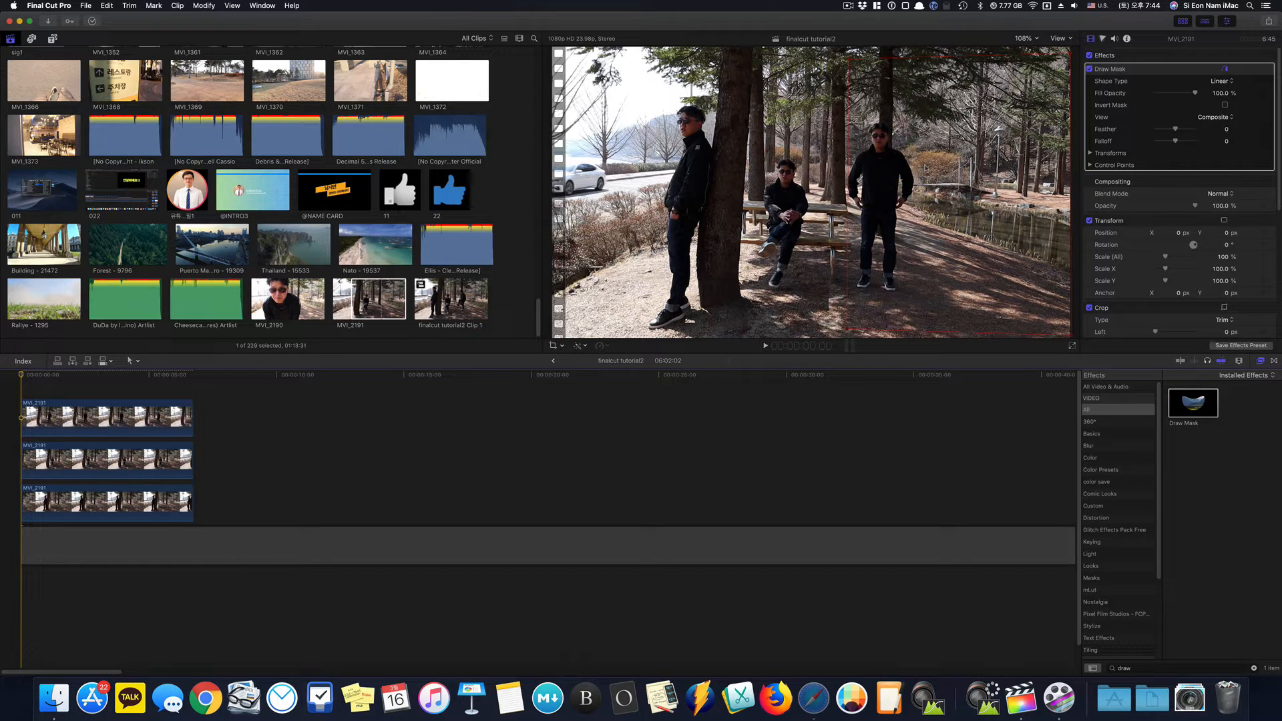
left_click_drag(849, 62, 830, 58)
left_click_drag(848, 333, 828, 334)
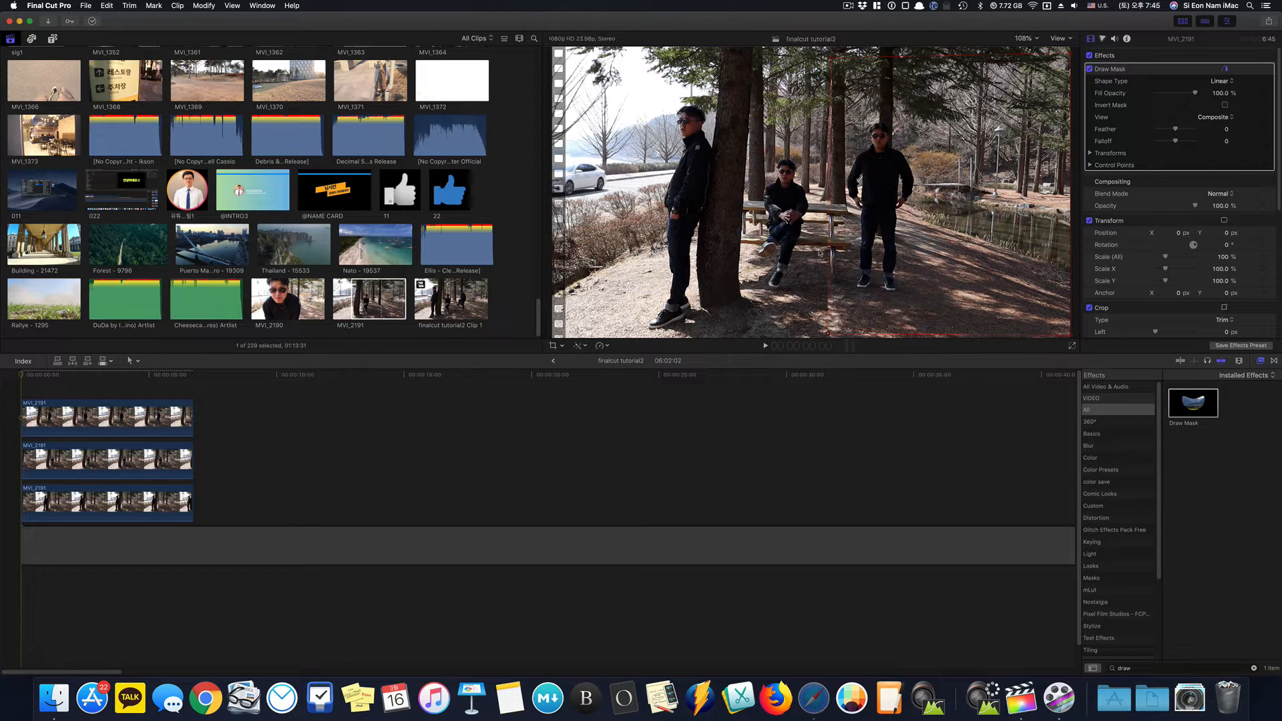
Combine the three stacked clips into a compound clip with the suggested name, scrub through it, and return the playhead to the start
left_click(35, 376)
left_click_drag(35, 379, 95, 502)
right_click(95, 502)
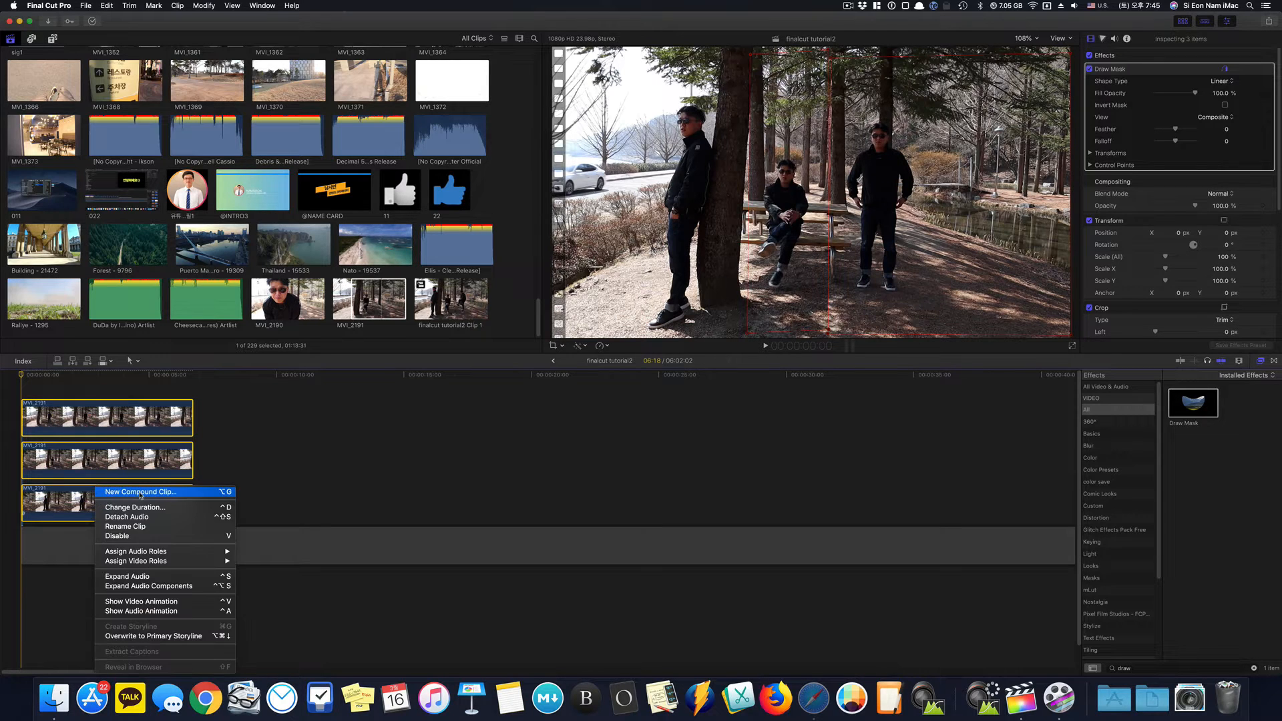
left_click(141, 492)
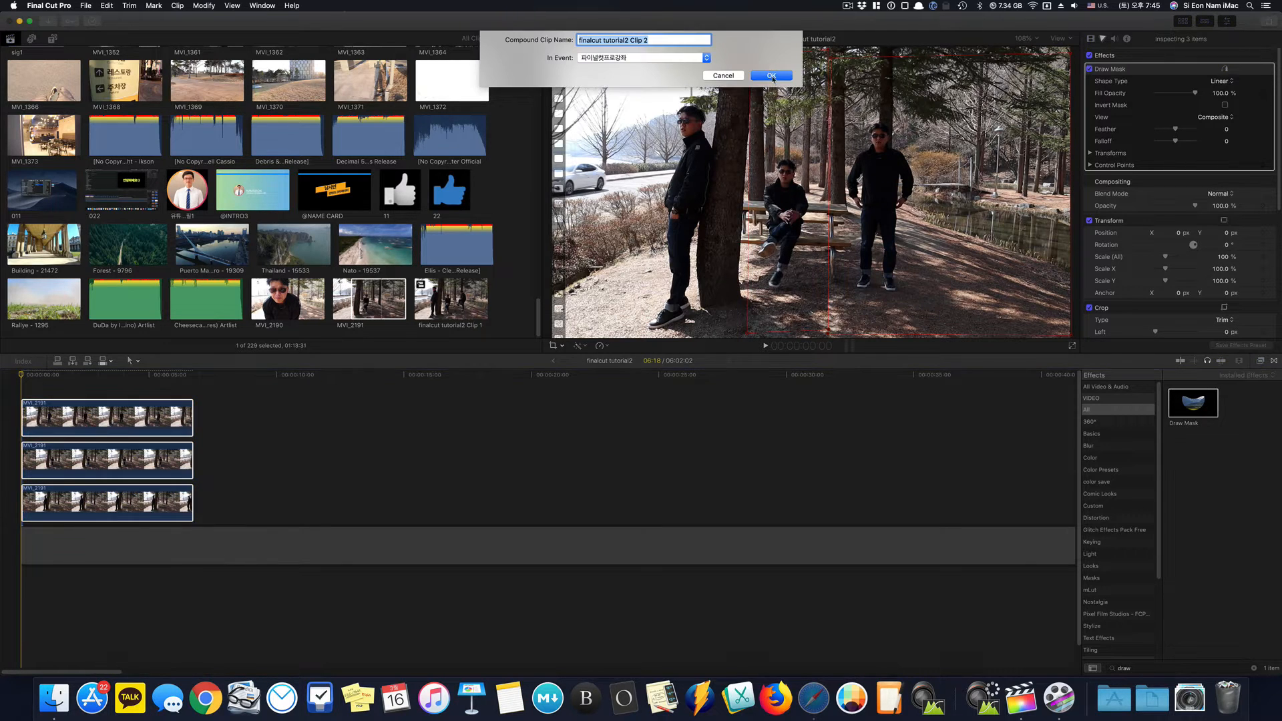
key("Return")
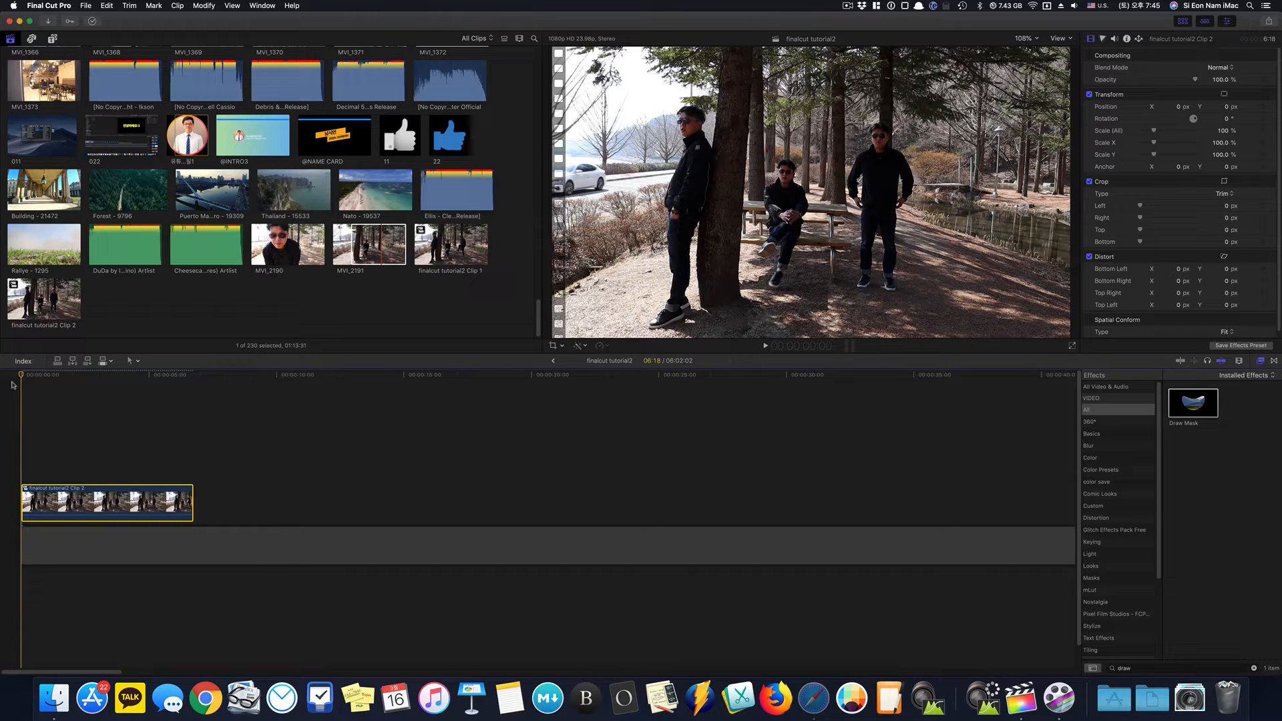
left_click_drag(22, 376, 191, 395)
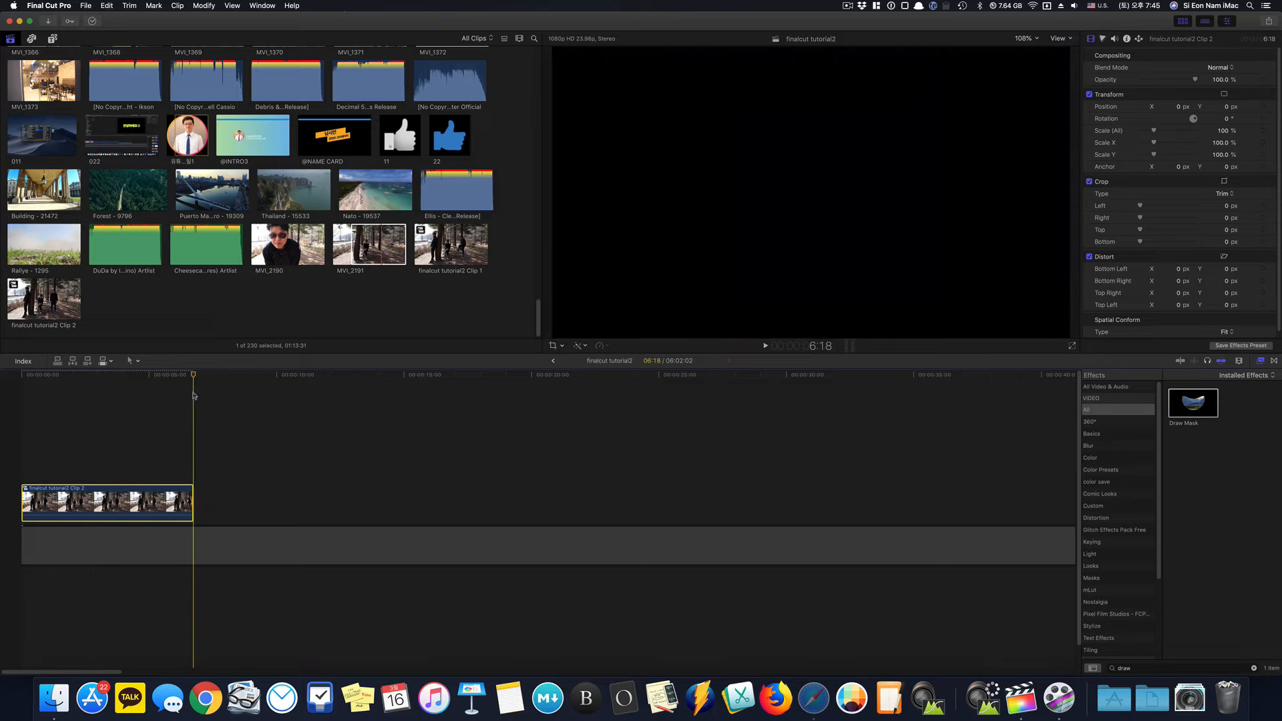
key("Home")
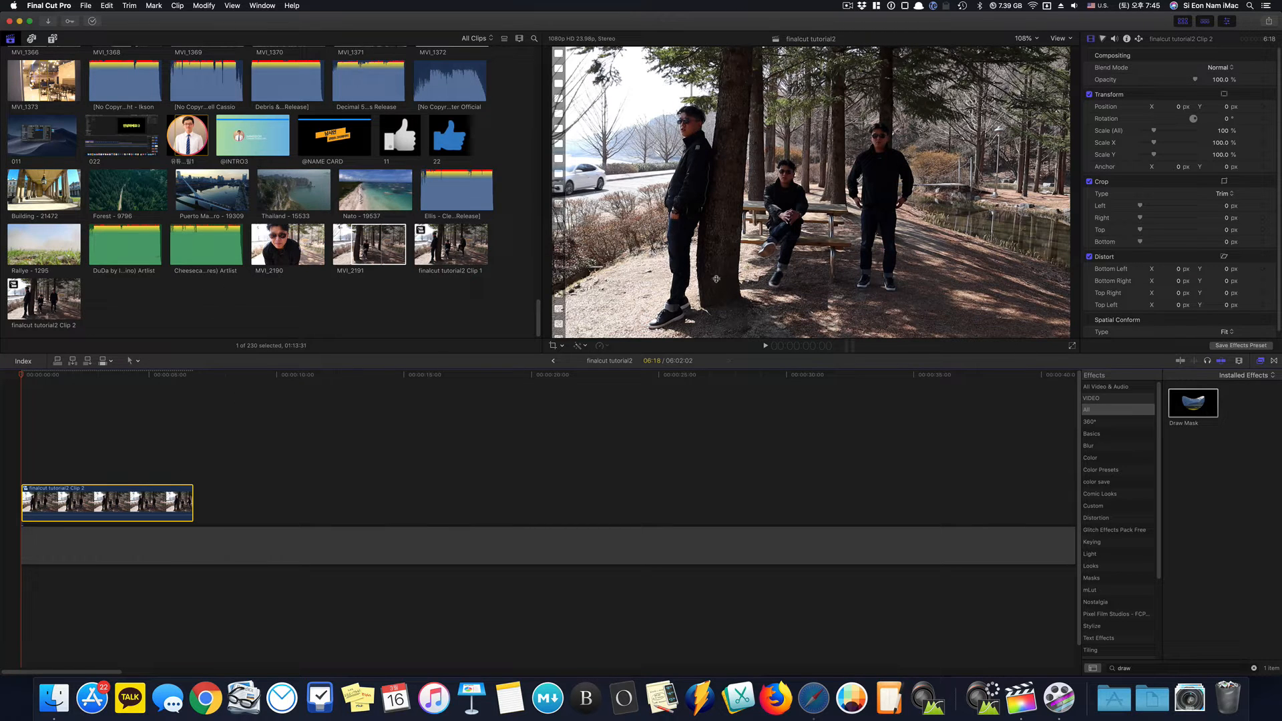
Colour-grade the compound clip with the Color Board: shadows 181° at 27%, midtones 223° at -50%, highlights 261° at 18%
left_click(1102, 39)
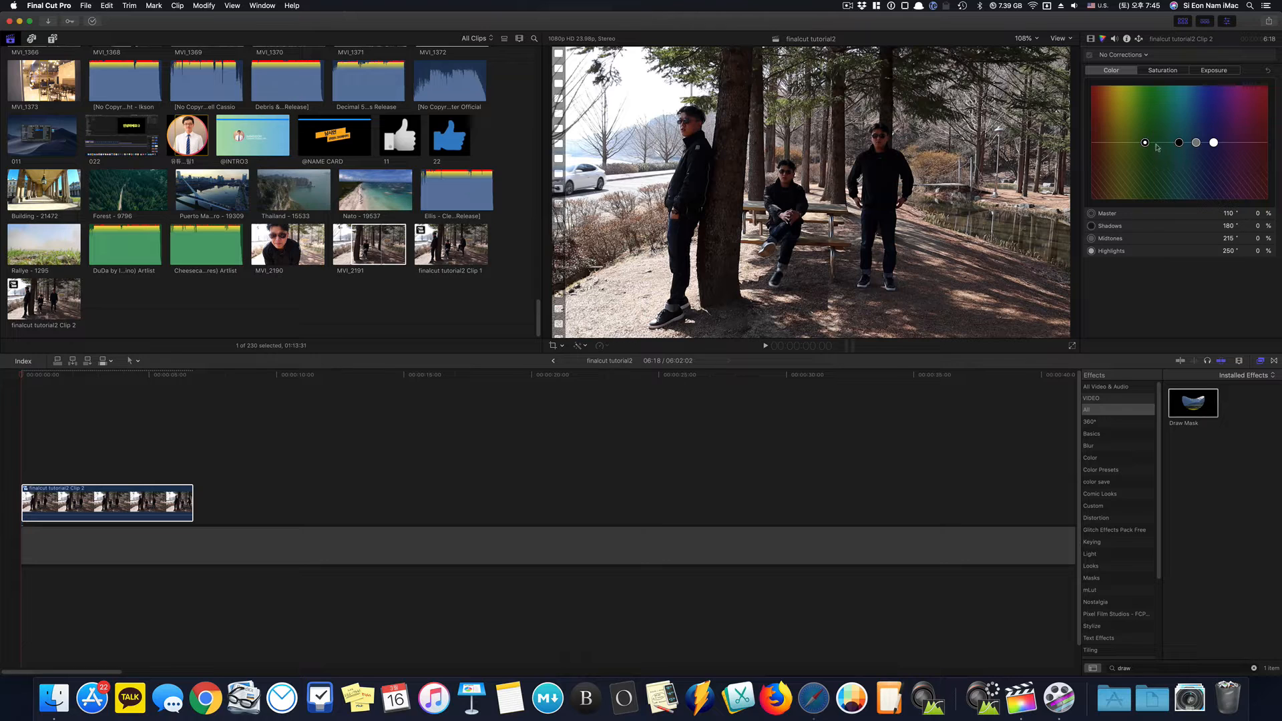
mouse_move(1195, 142)
left_mouse_down()
mouse_move(1200, 171)
mouse_move(1220, 133)
mouse_move(1176, 159)
mouse_move(1178, 127)
left_mouse_up()
left_click(59, 500)
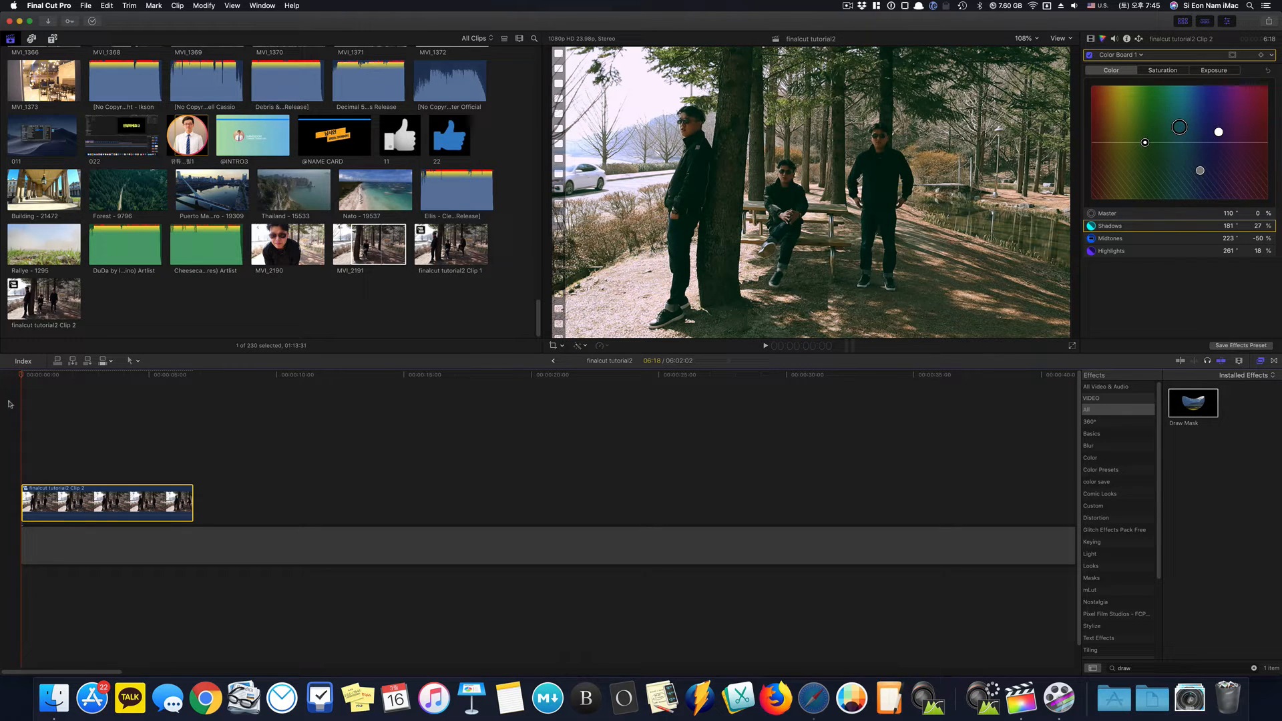
left_click(17, 431)
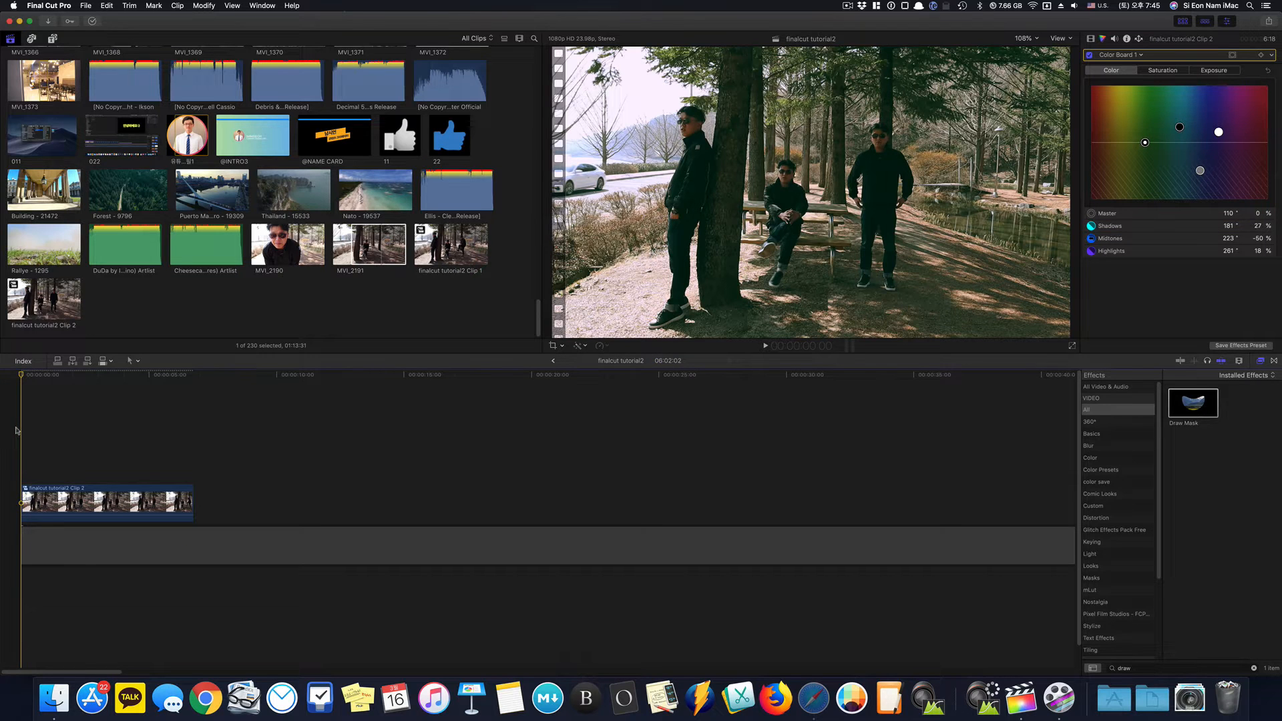
Play back the colour-graded compound clip from the start, stop it, and return the playhead to the first frame
key("space")
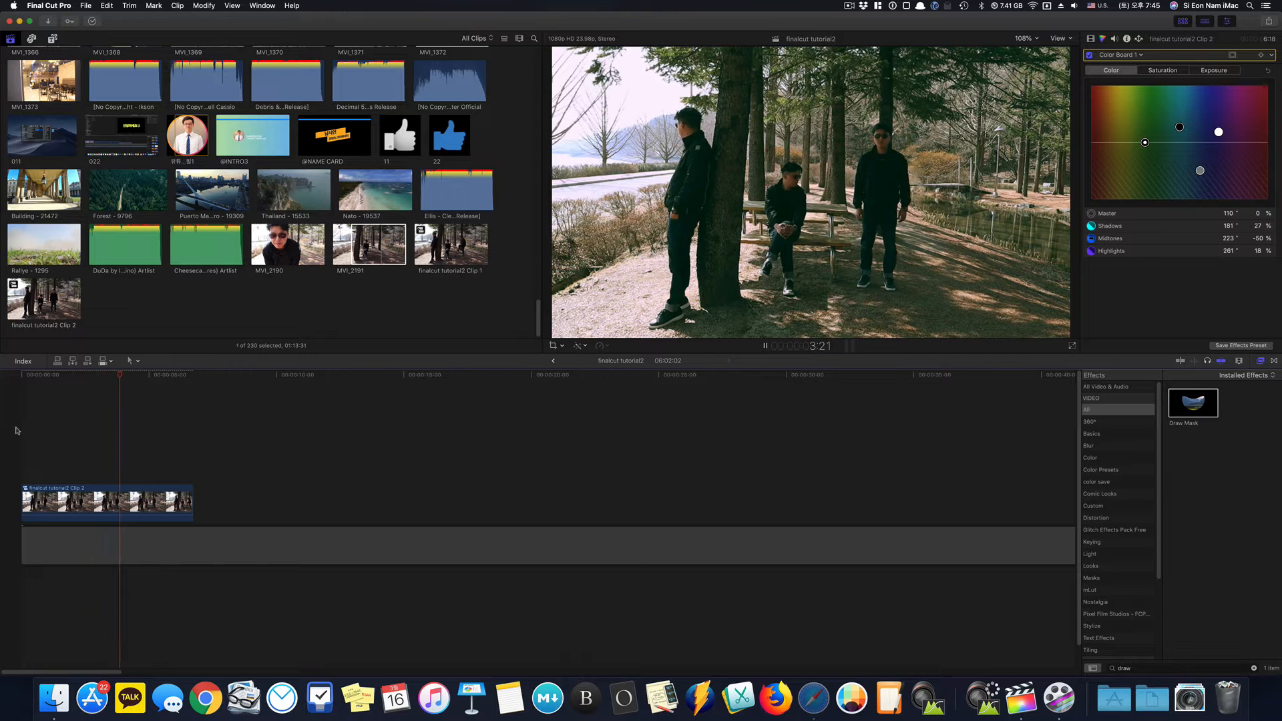
key("space")
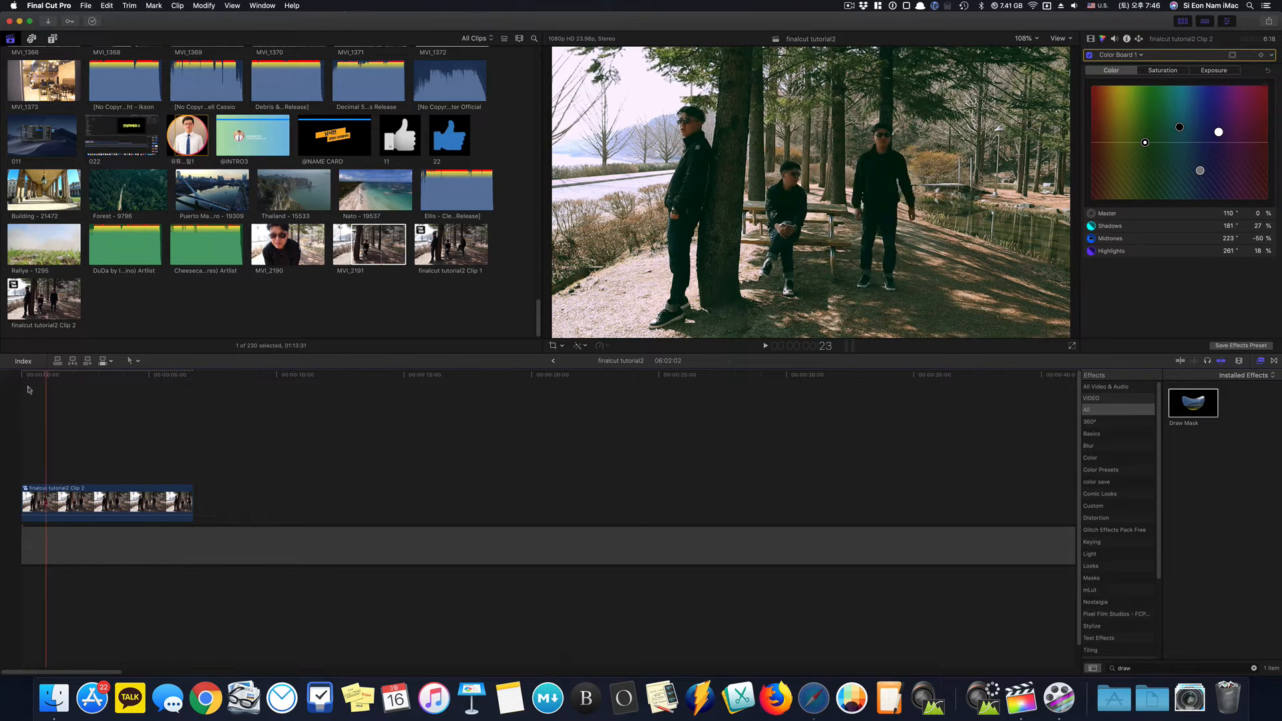
key("Home")
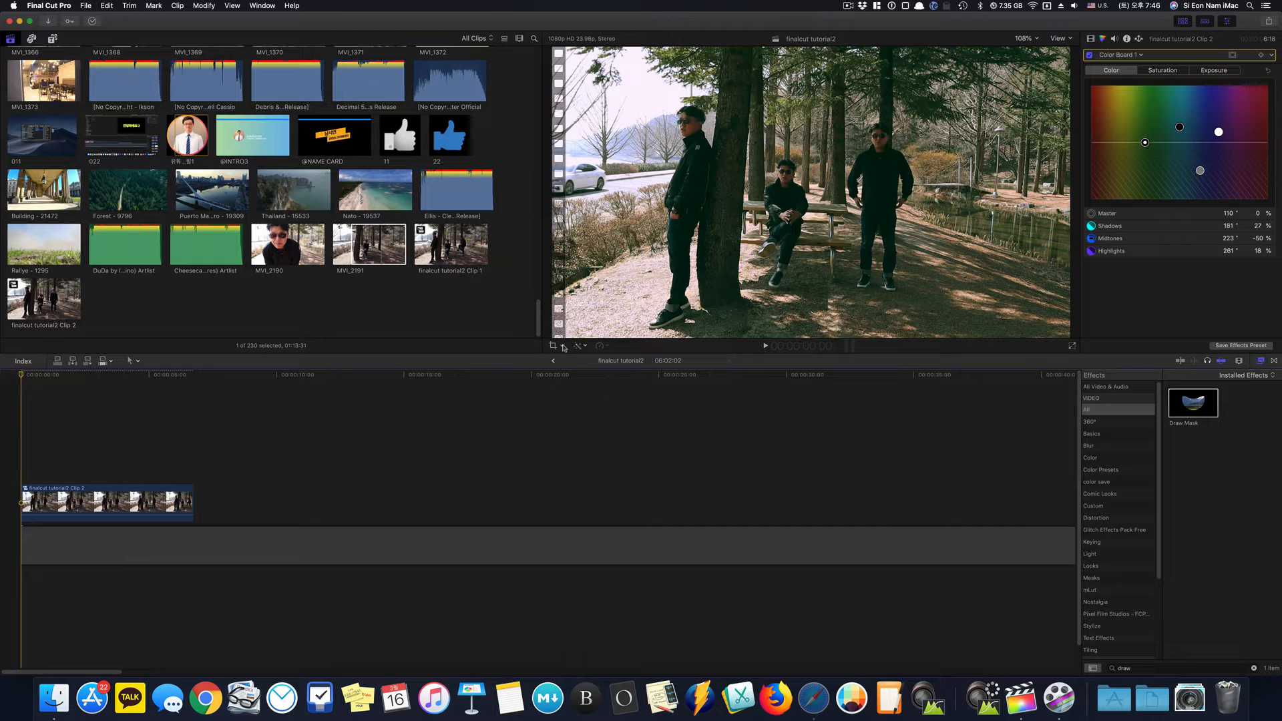
Apply a Ken Burns crop moving from a reduced start frame at the image's lower left to an end frame at its upper right
left_click(563, 347)
left_click(582, 369)
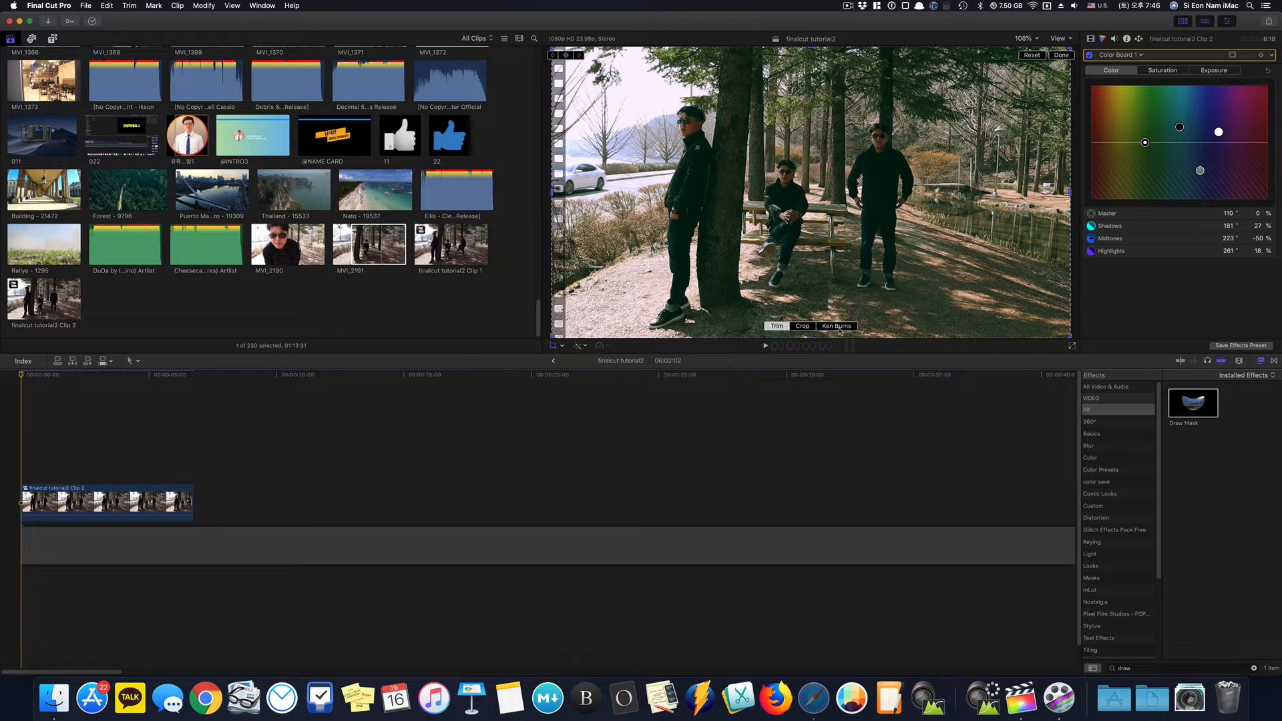
left_click(837, 326)
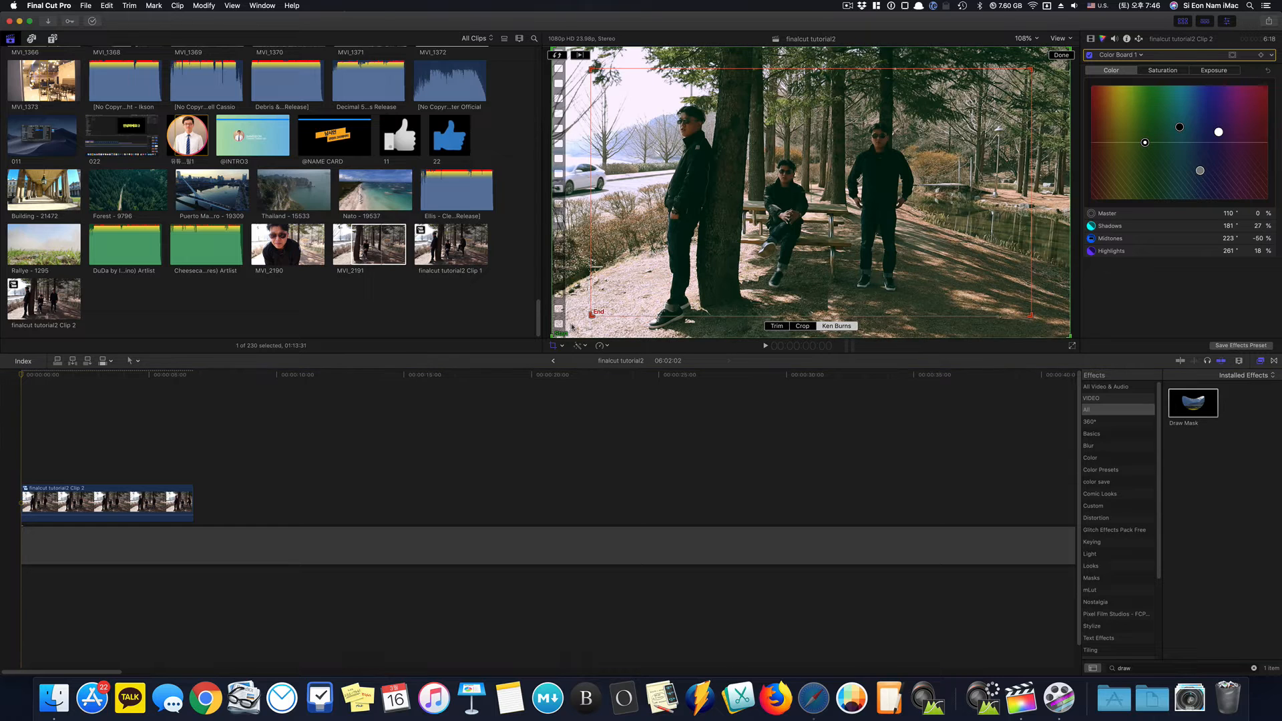
key("space")
left_click_drag(553, 336, 701, 253)
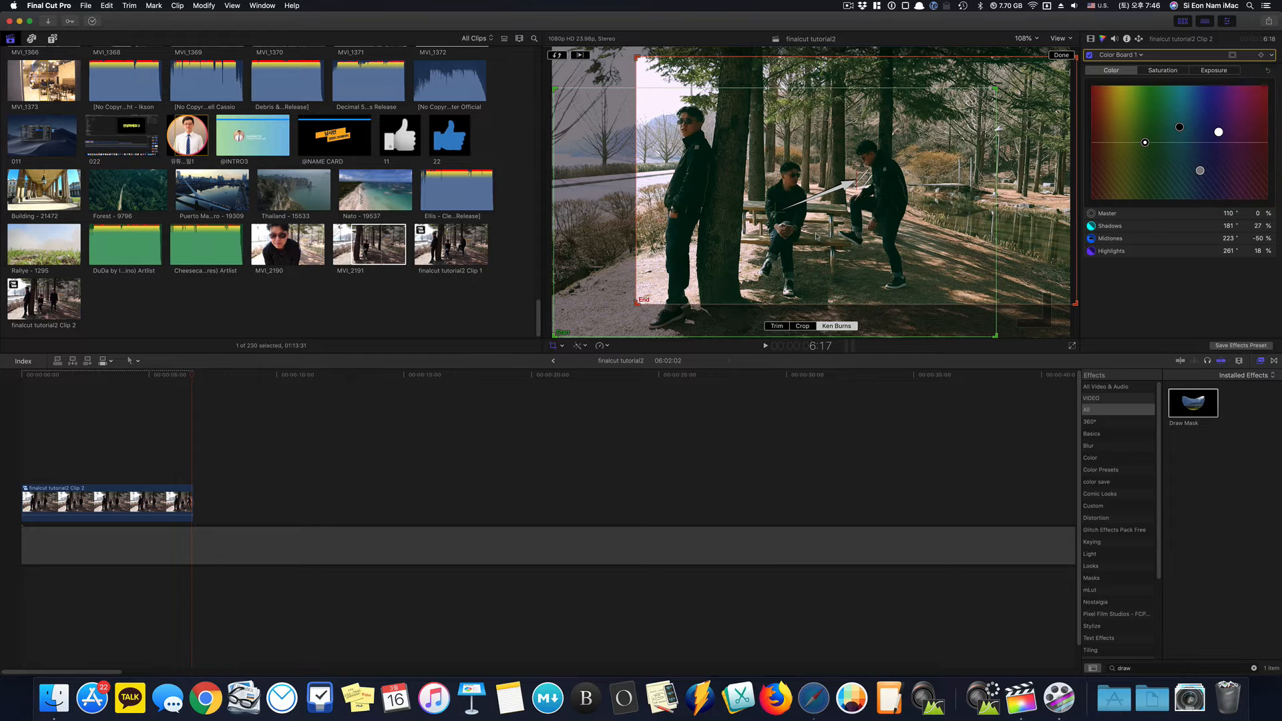
left_click(1068, 56)
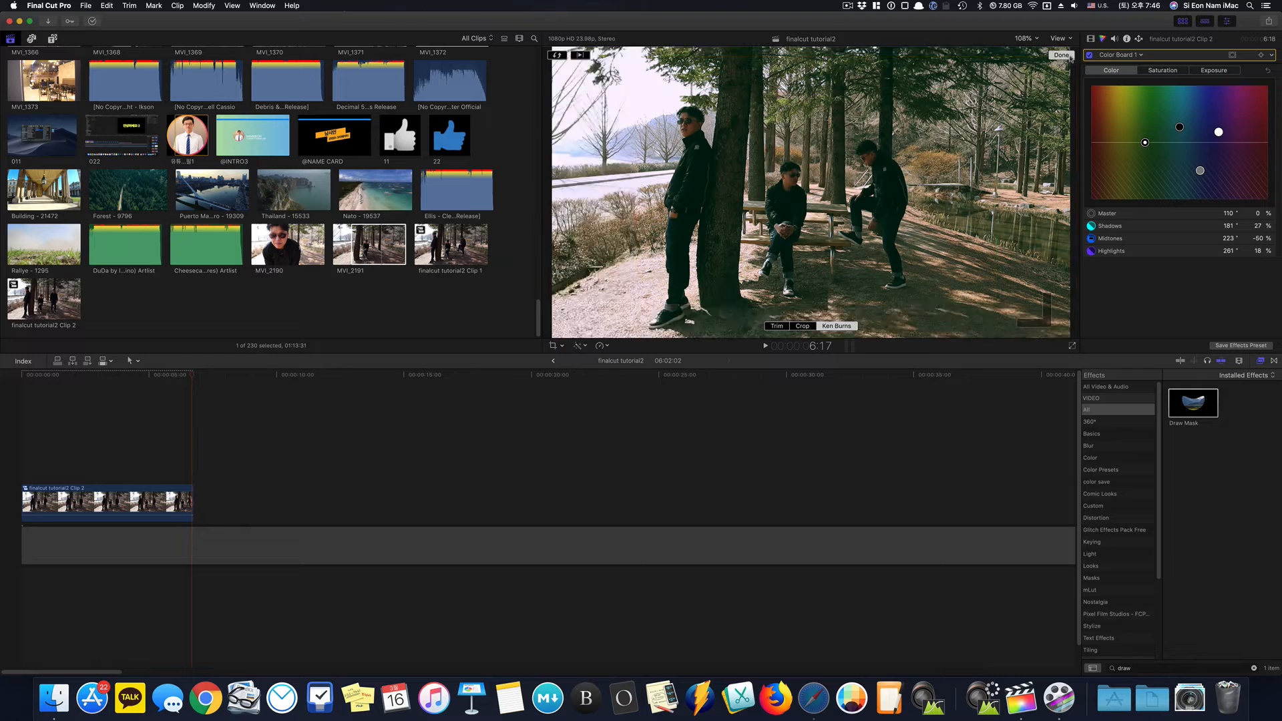
Play back the Ken Burns move from the first frame, stop partway through, and select the compound clip
key("Home")
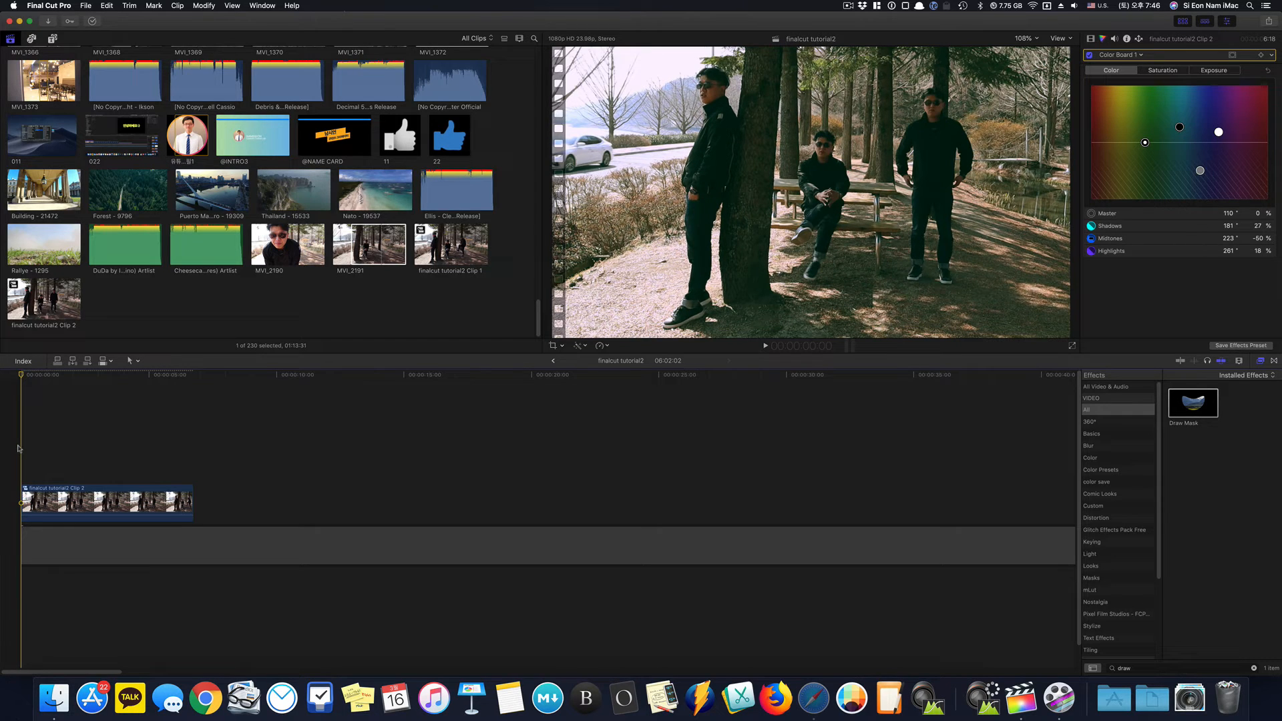
key("space")
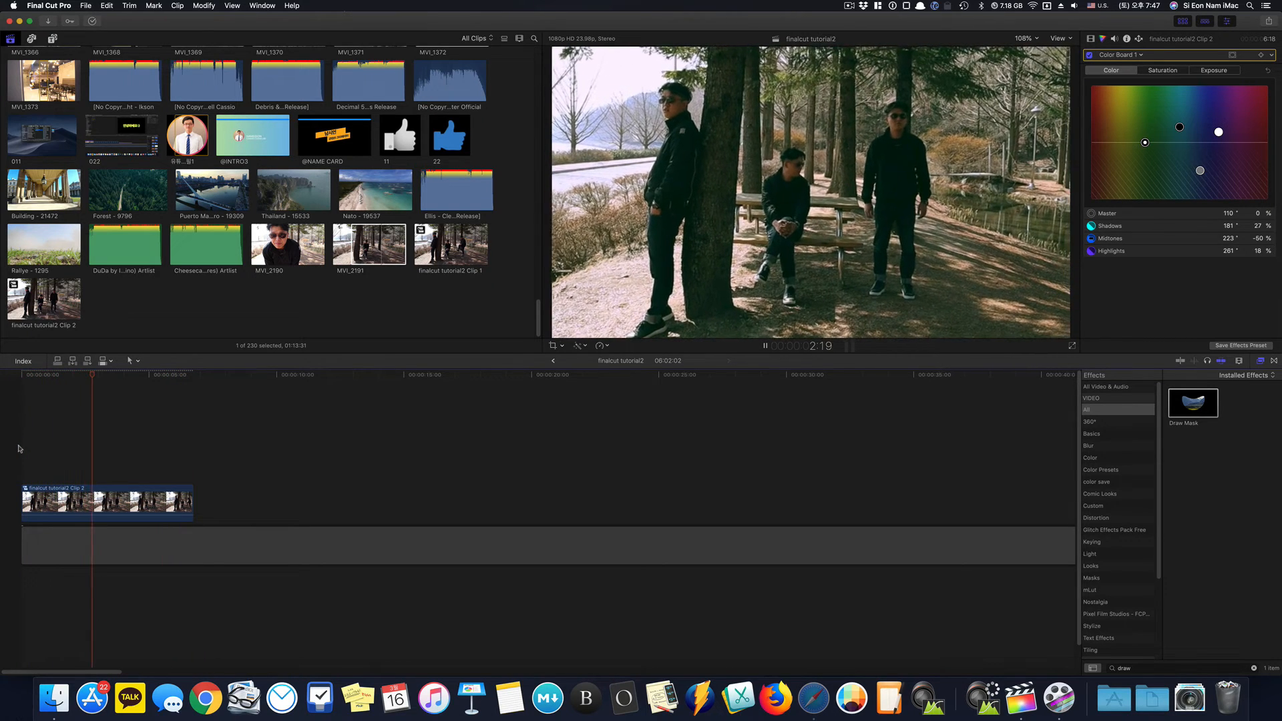
left_click(150, 500)
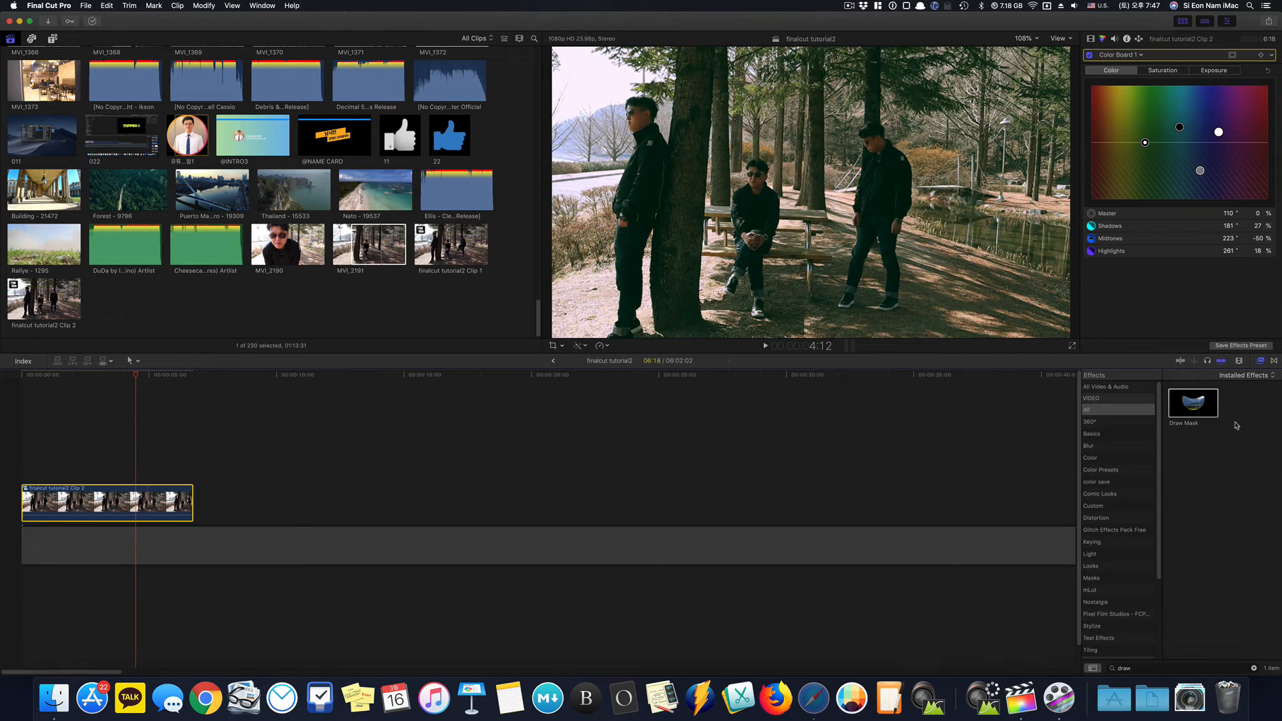